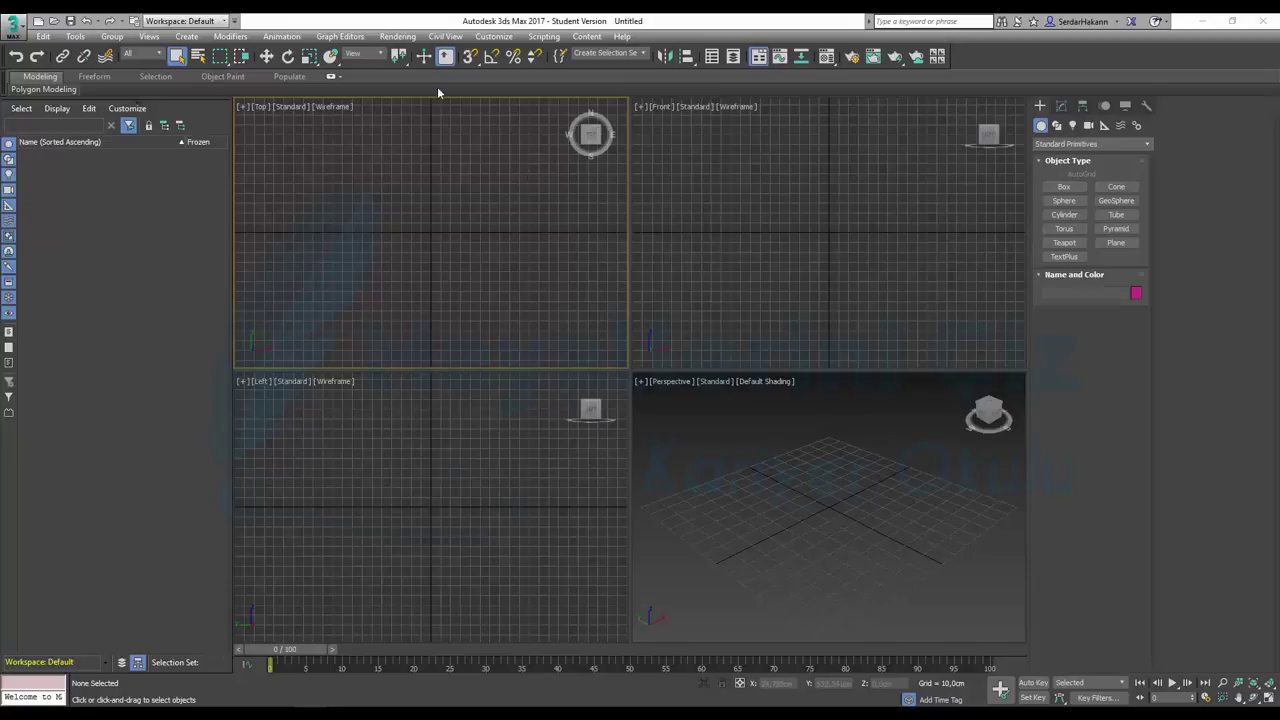
Open Render Setup from the Rendering menu and move the dialog to the centre-left.
{"action": "left_click", "coordinate": [397, 36]}
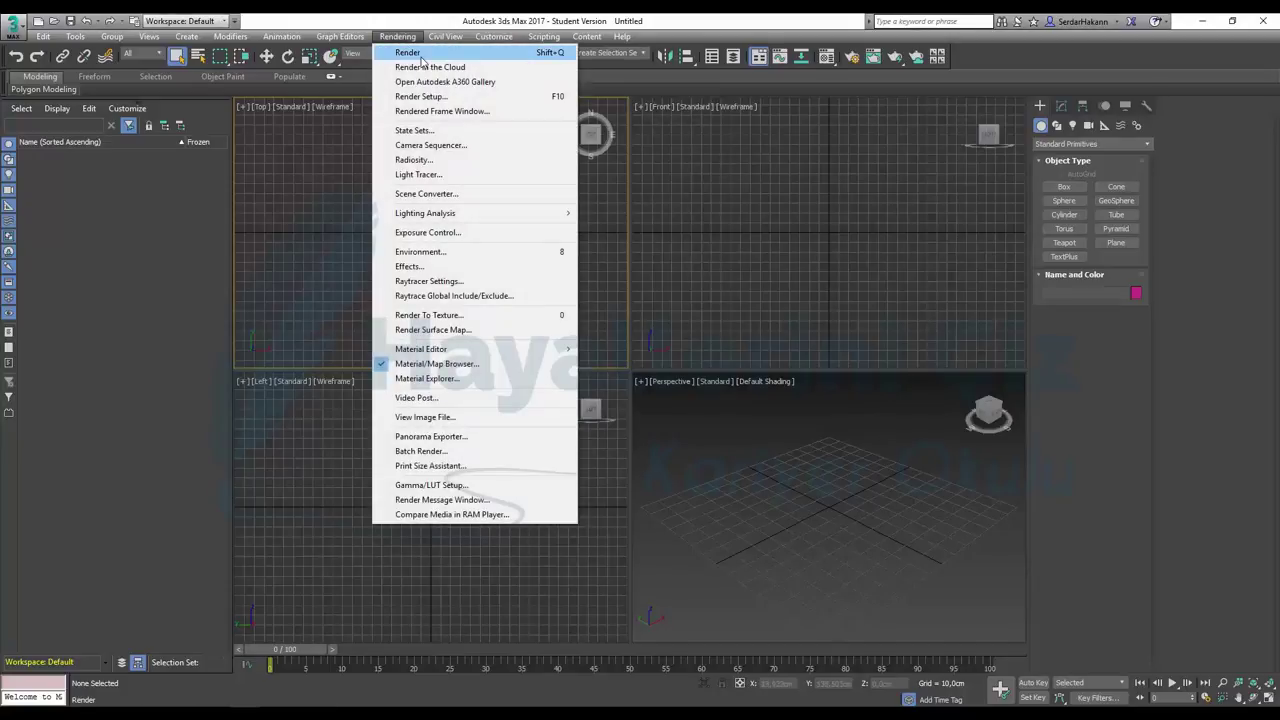
{"action": "left_click", "coordinate": [420, 96]}
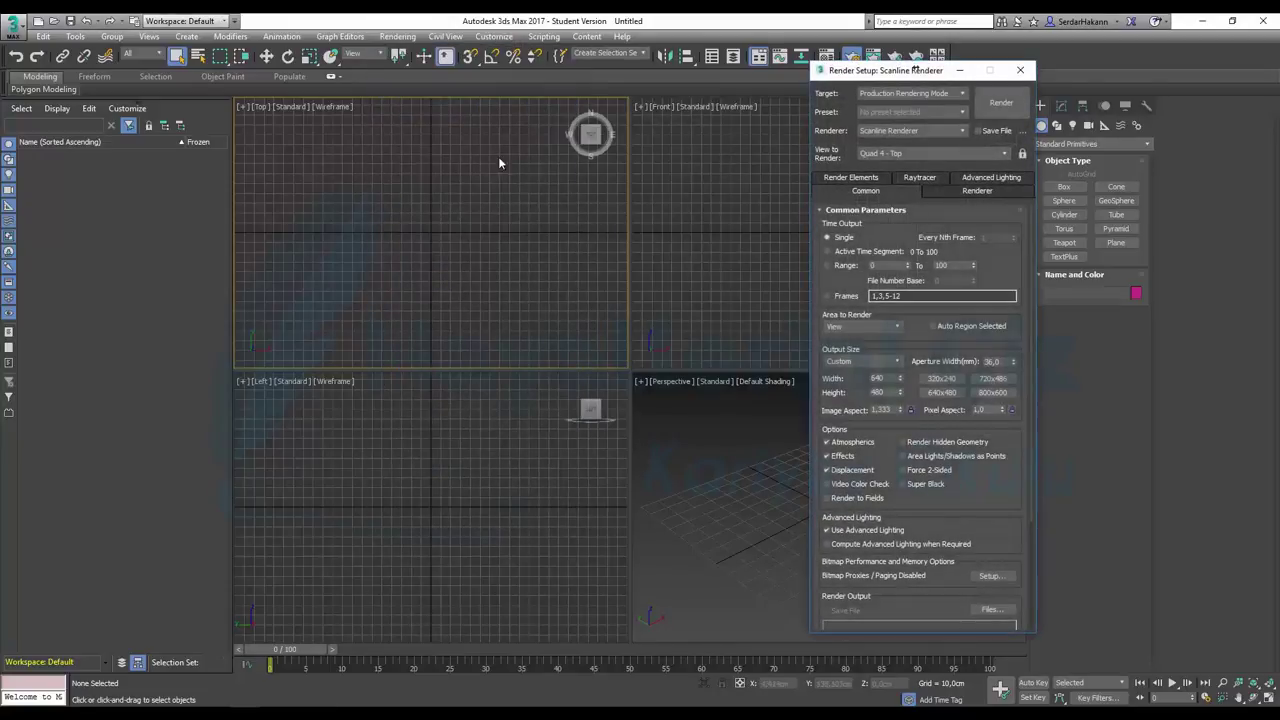
{"action": "mouse_move", "coordinate": [880, 70]}
{"action": "left_mouse_down"}
{"action": "mouse_move", "coordinate": [690, 114]}
{"action": "mouse_move", "coordinate": [680, 91]}
{"action": "left_mouse_up"}
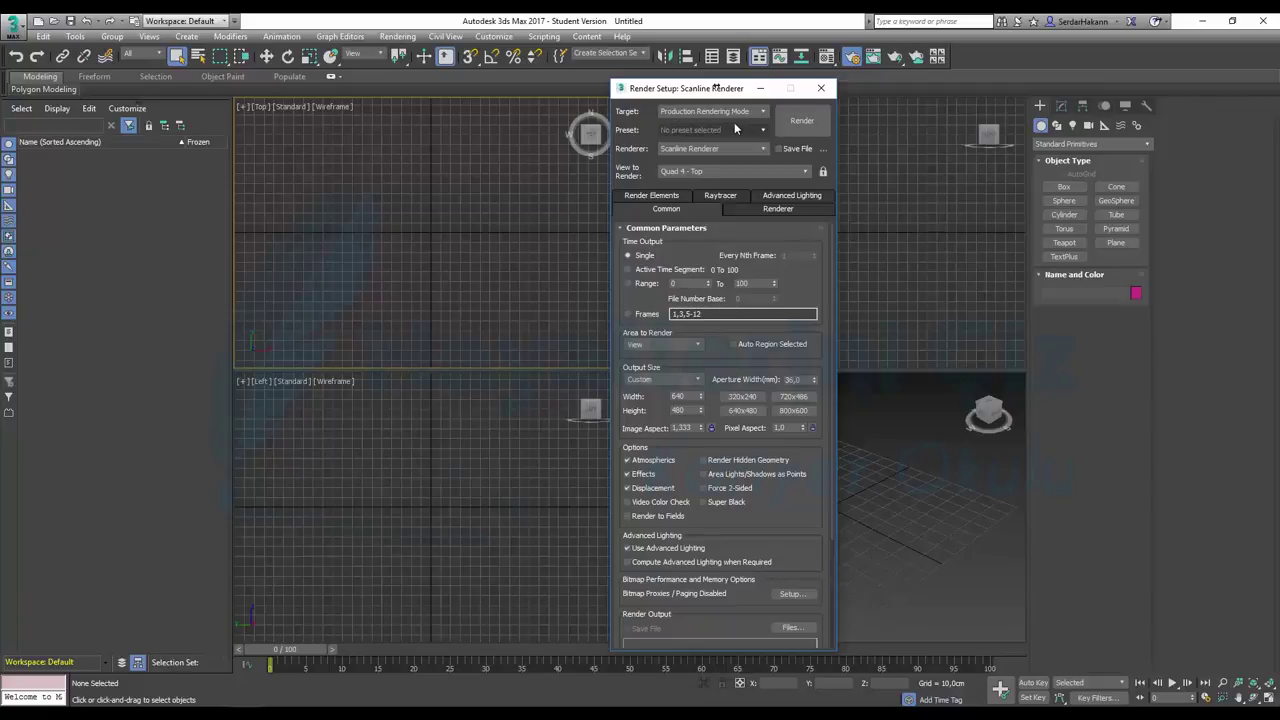
Keep Production Rendering Mode as the render target and show the available renderers.
{"action": "left_click", "coordinate": [720, 111]}
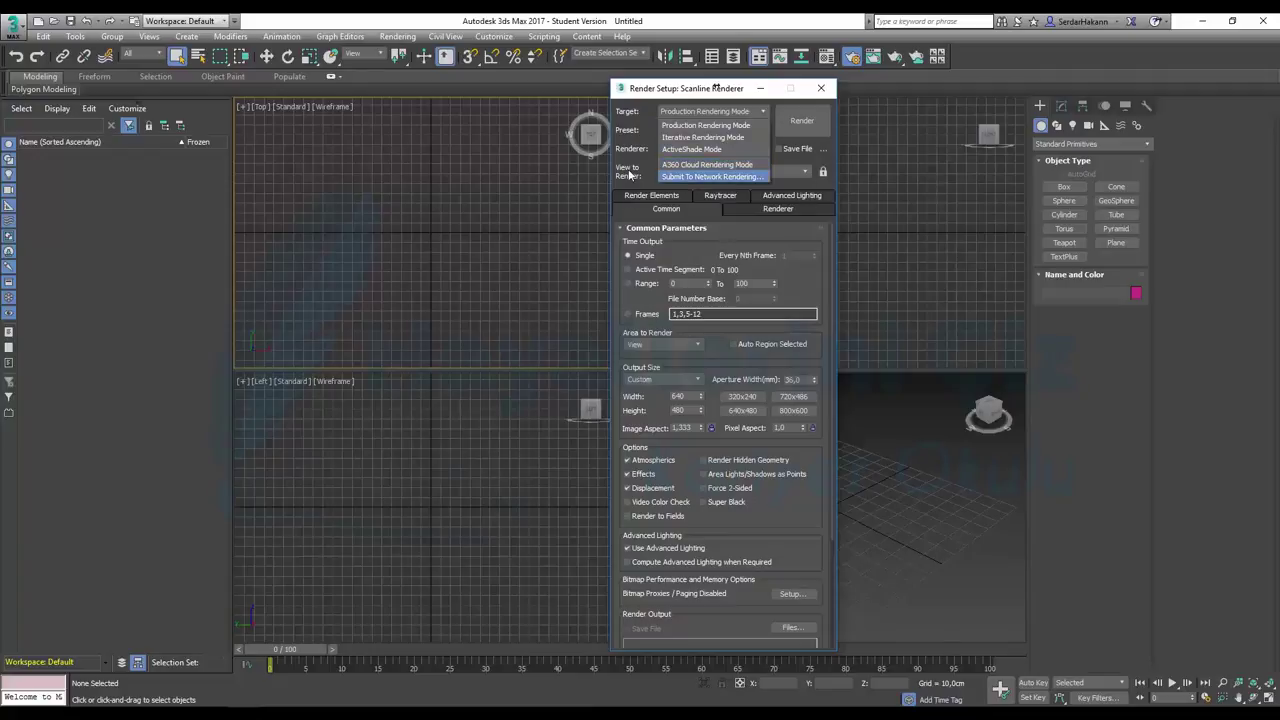
{"action": "left_click", "coordinate": [685, 125]}
{"action": "left_click", "coordinate": [696, 147]}
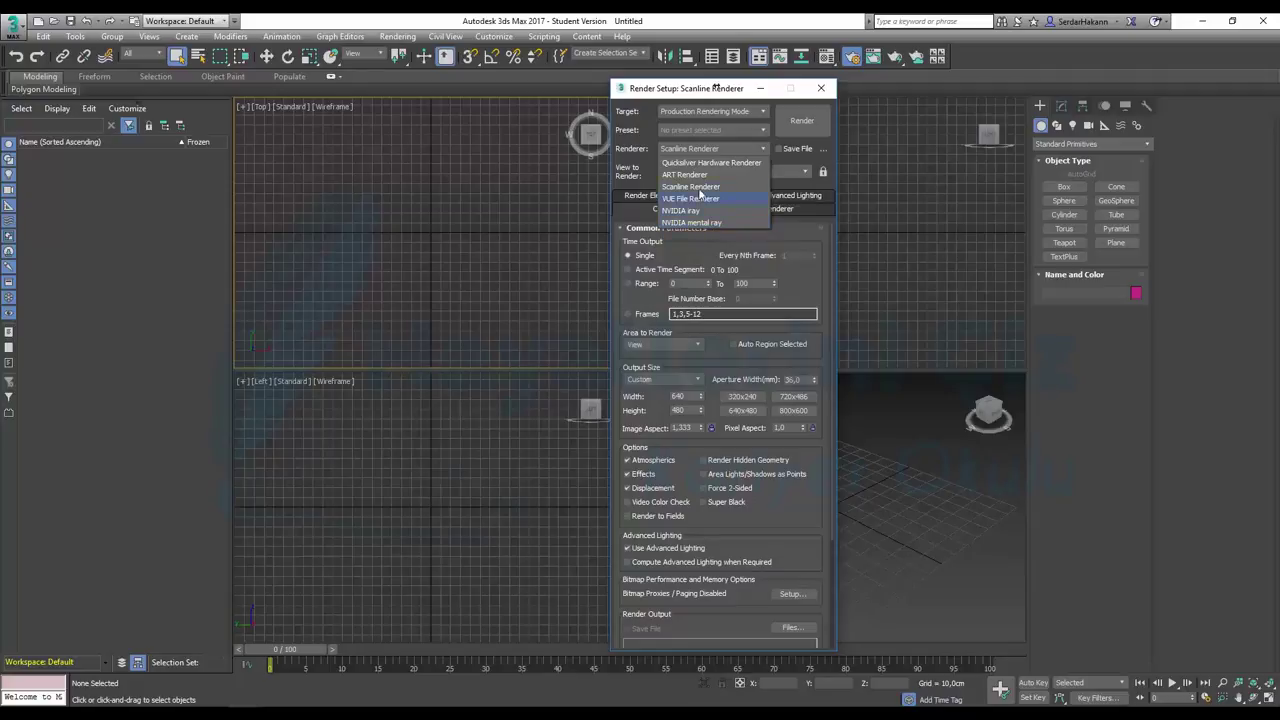
Switch the renderer to ART Renderer and display its Rendering Parameters.
{"action": "left_click", "coordinate": [685, 174]}
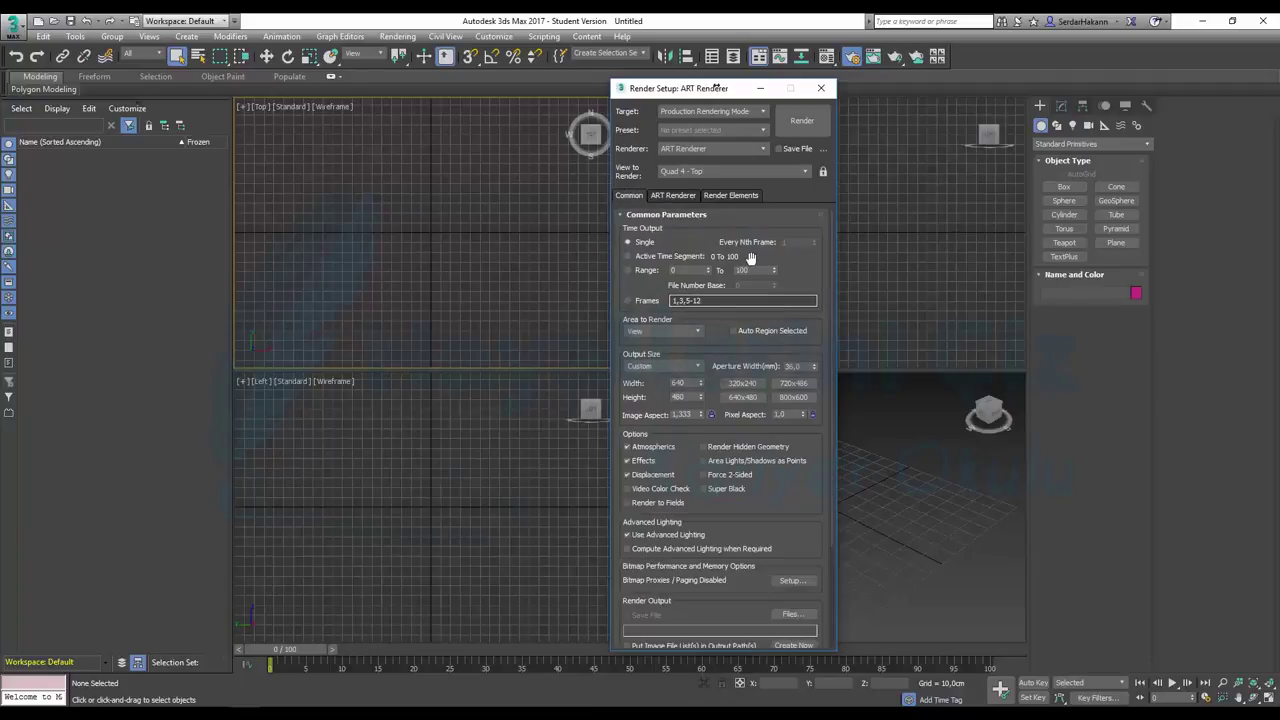
{"action": "left_click", "coordinate": [673, 195]}
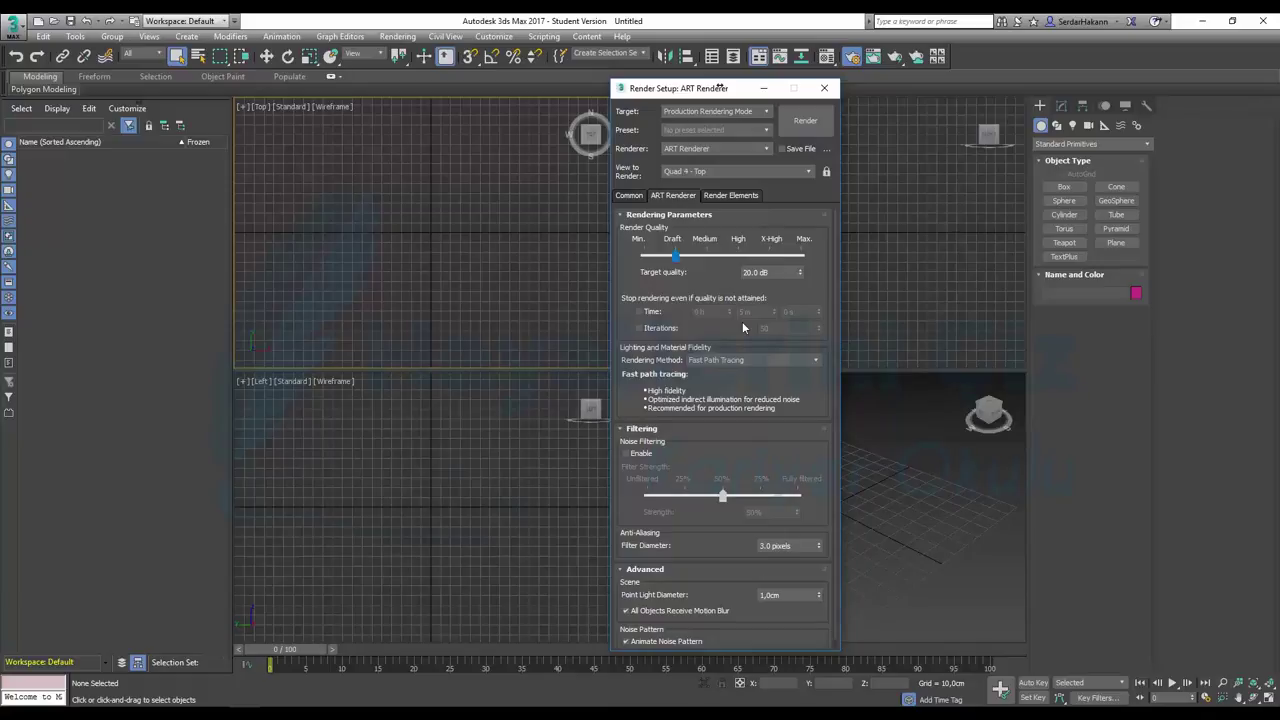
Tick and then untick the Stop rendering Time limit, leaving it off.
{"action": "left_click", "coordinate": [638, 311]}
{"action": "left_click", "coordinate": [645, 313]}
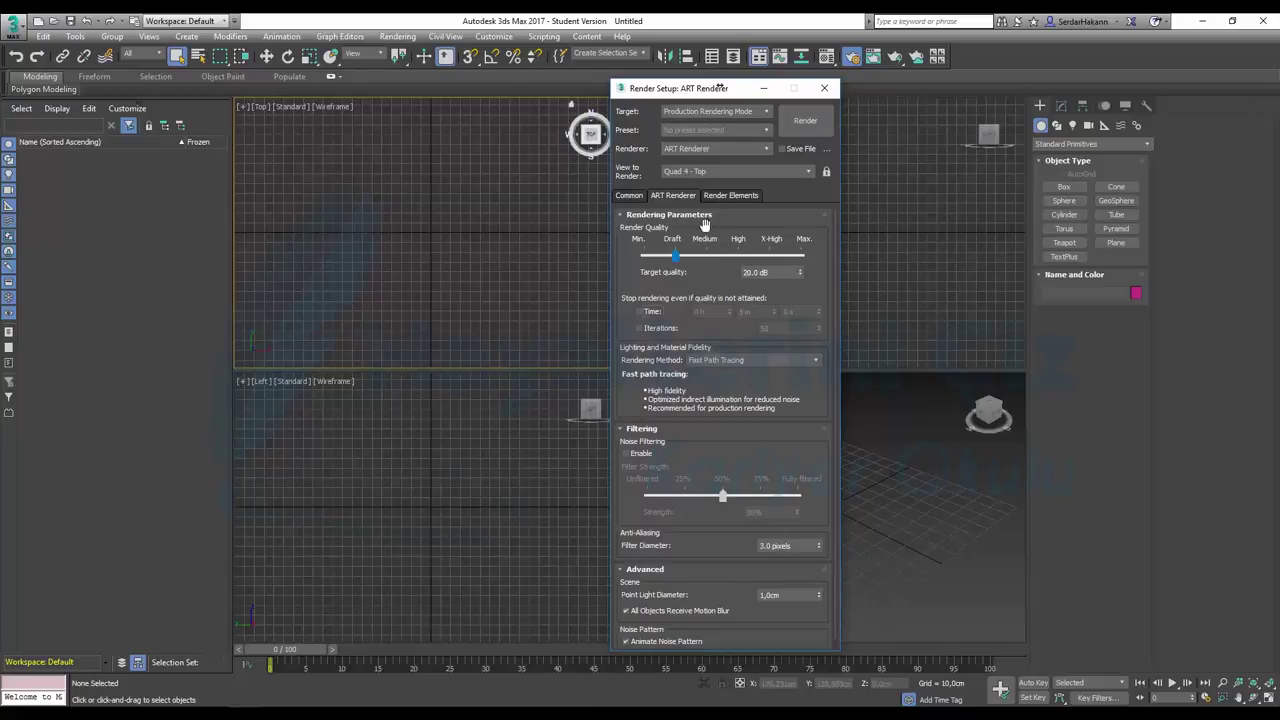
Close Render Setup, open the Material Editor with M, and switch it to Slate mode.
{"action": "left_click", "coordinate": [824, 88]}
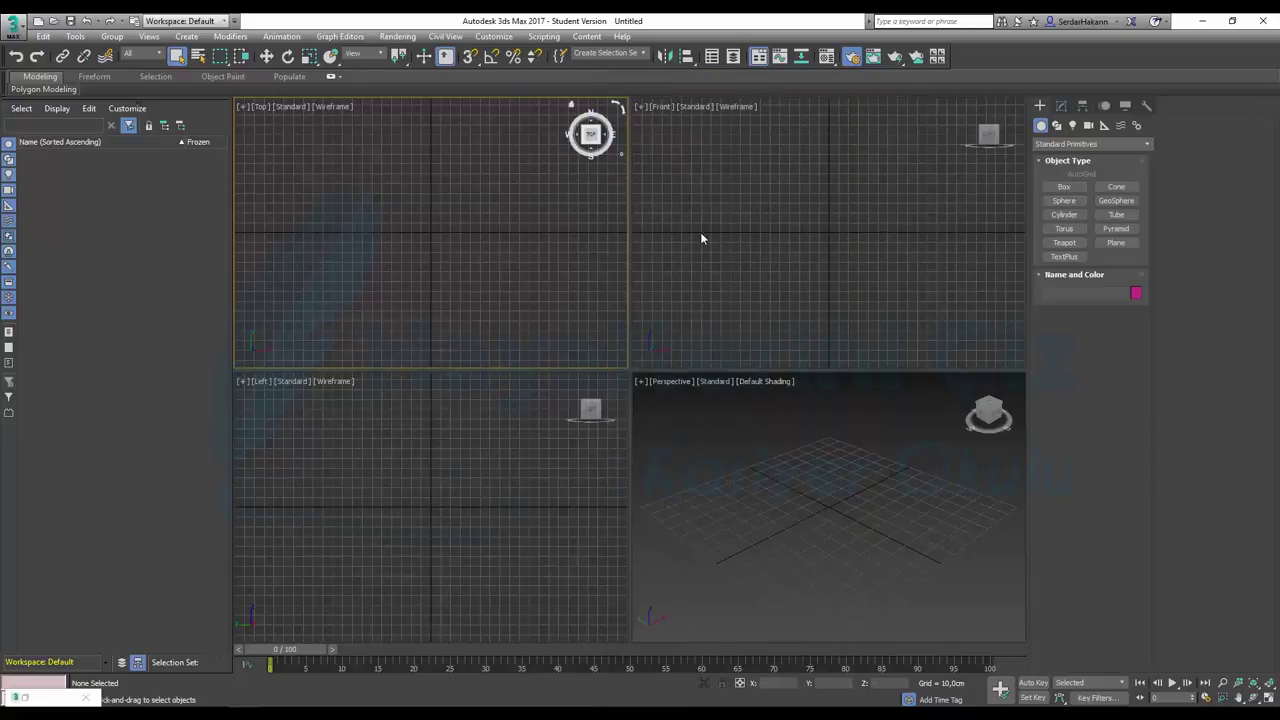
{"action": "left_click", "coordinate": [389, 400]}
{"action": "key", "text": "m"}
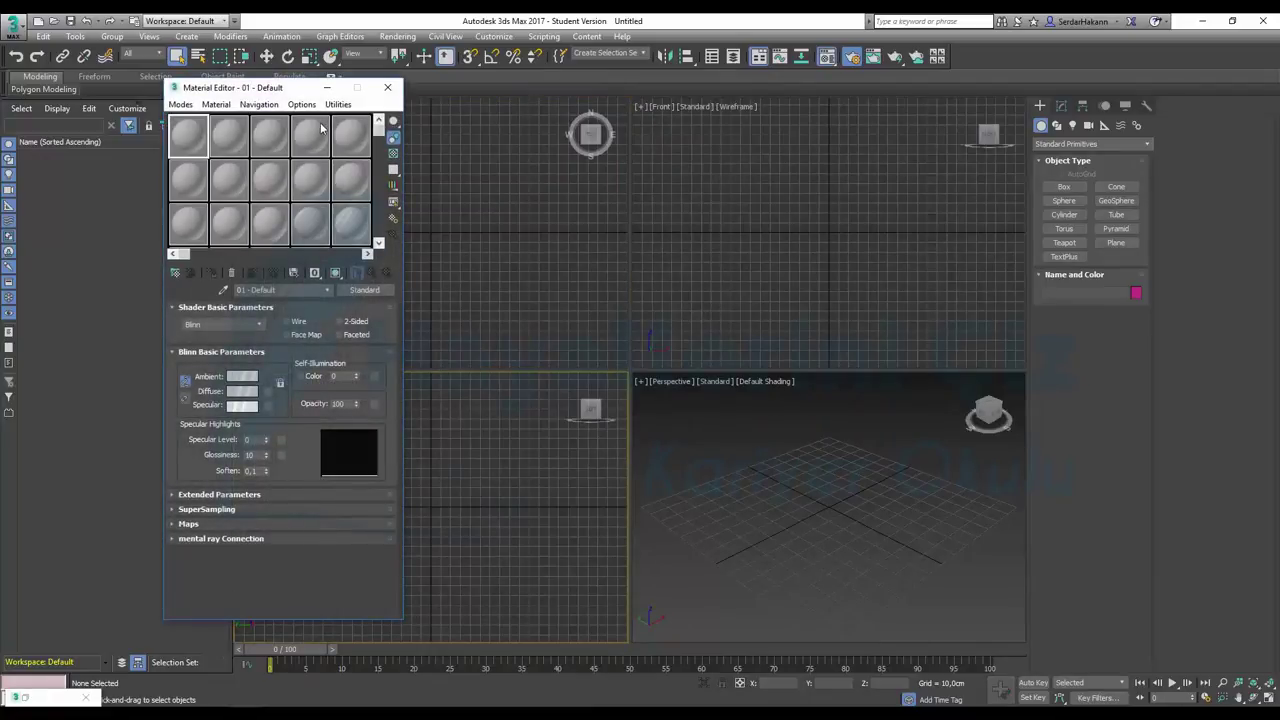
{"action": "left_click_drag", "start_coordinate": [284, 87], "coordinate": [190, 93]}
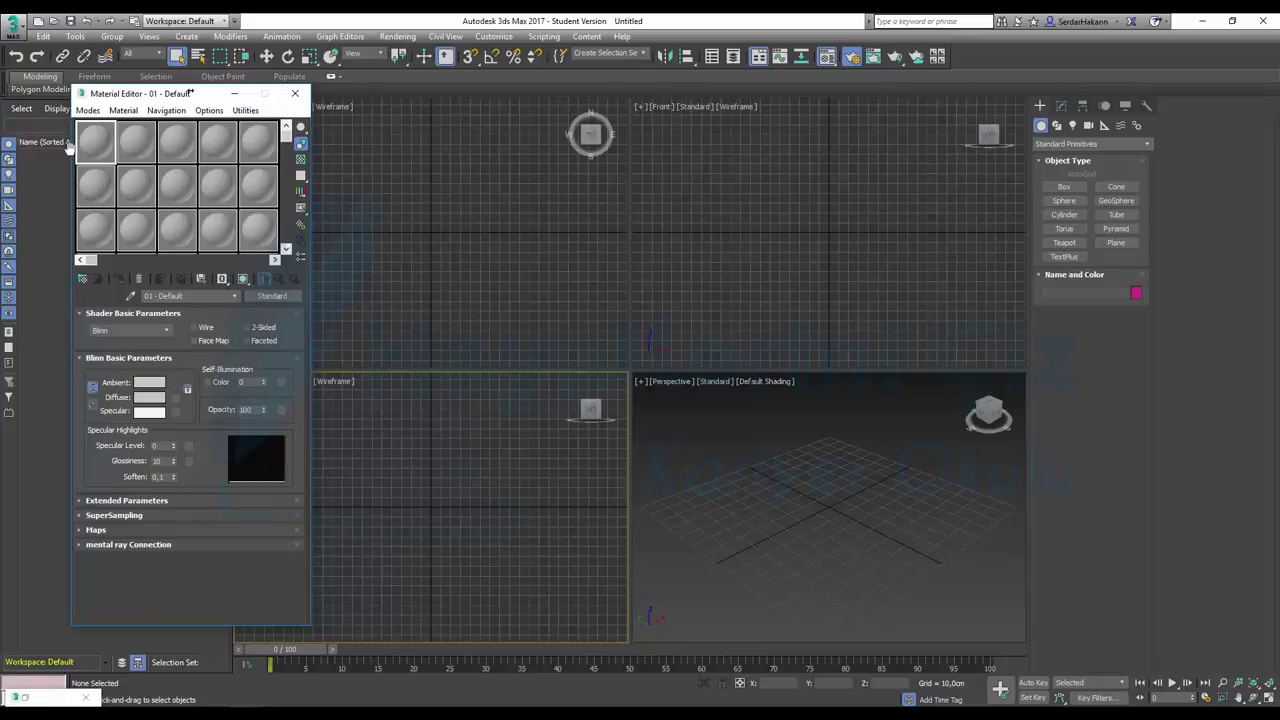
{"action": "left_click", "coordinate": [87, 110]}
{"action": "left_click", "coordinate": [107, 143]}
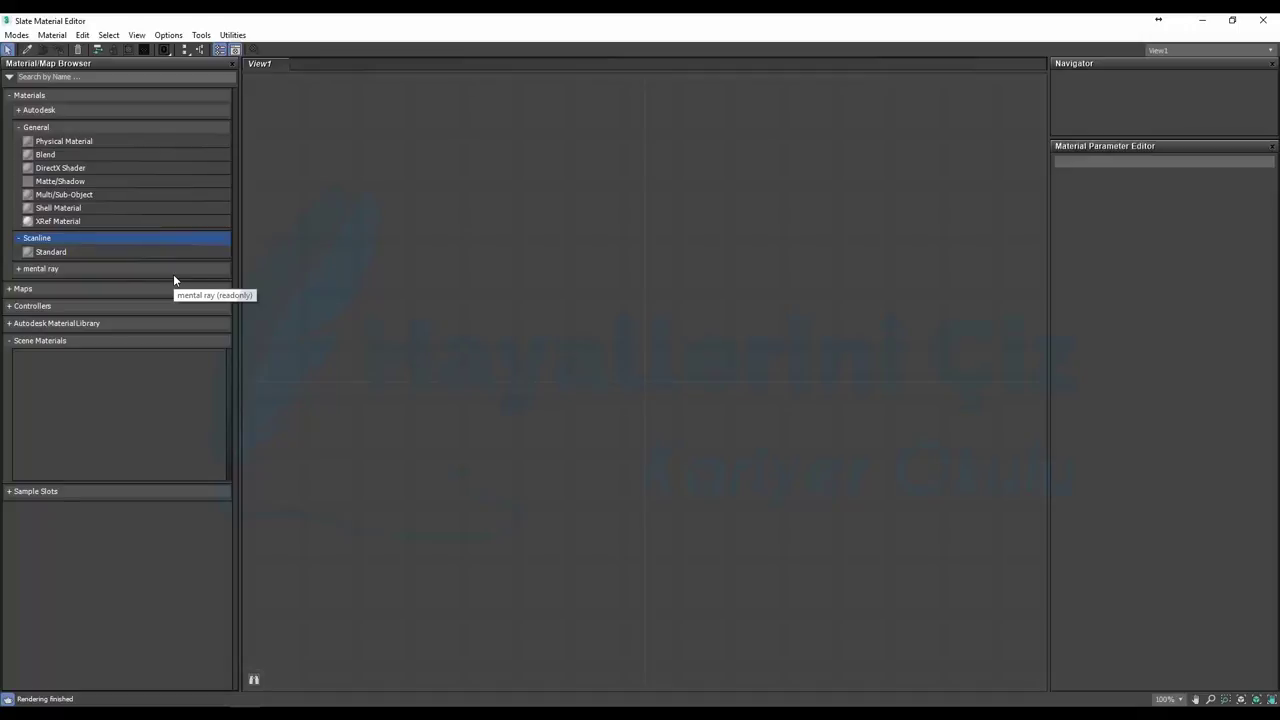
Add Physical, Standard, Multi/Sub-Object, Matte/Shadow and DirectX Shader material nodes to the Slate view.
{"action": "left_click", "coordinate": [66, 252]}
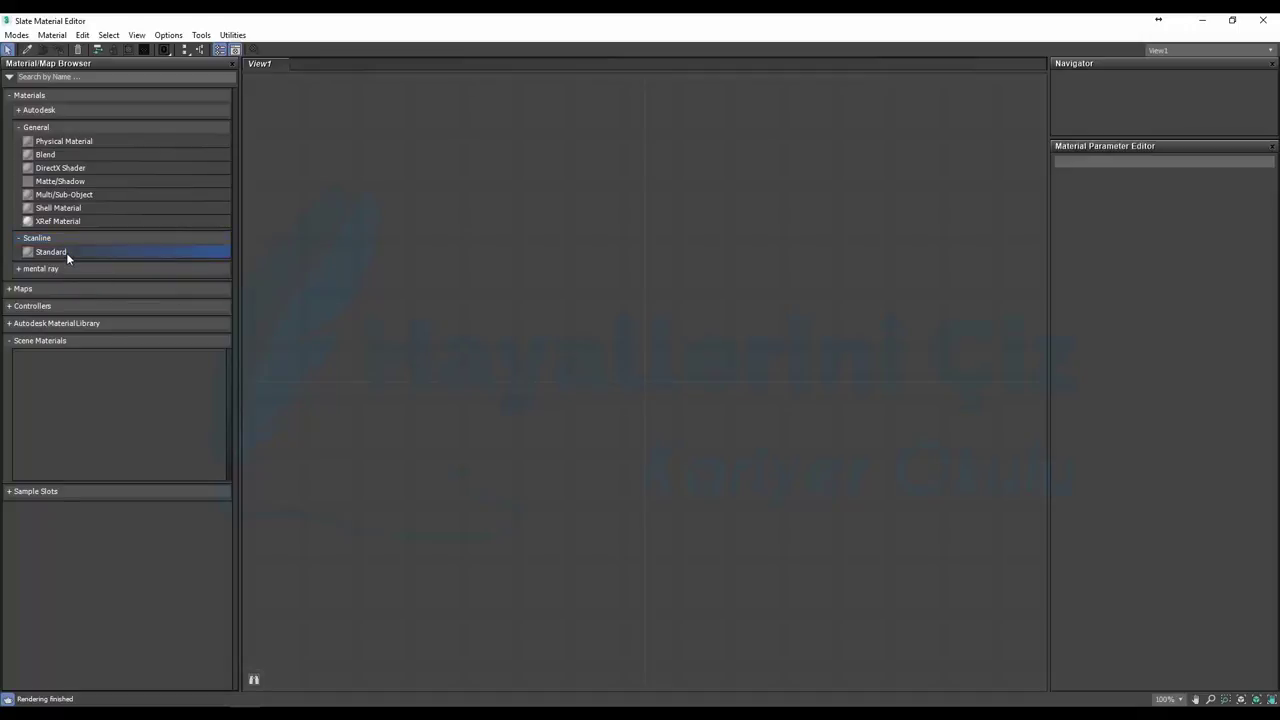
{"action": "left_click", "coordinate": [55, 141]}
{"action": "left_click_drag", "start_coordinate": [416, 163], "coordinate": [416, 164]}
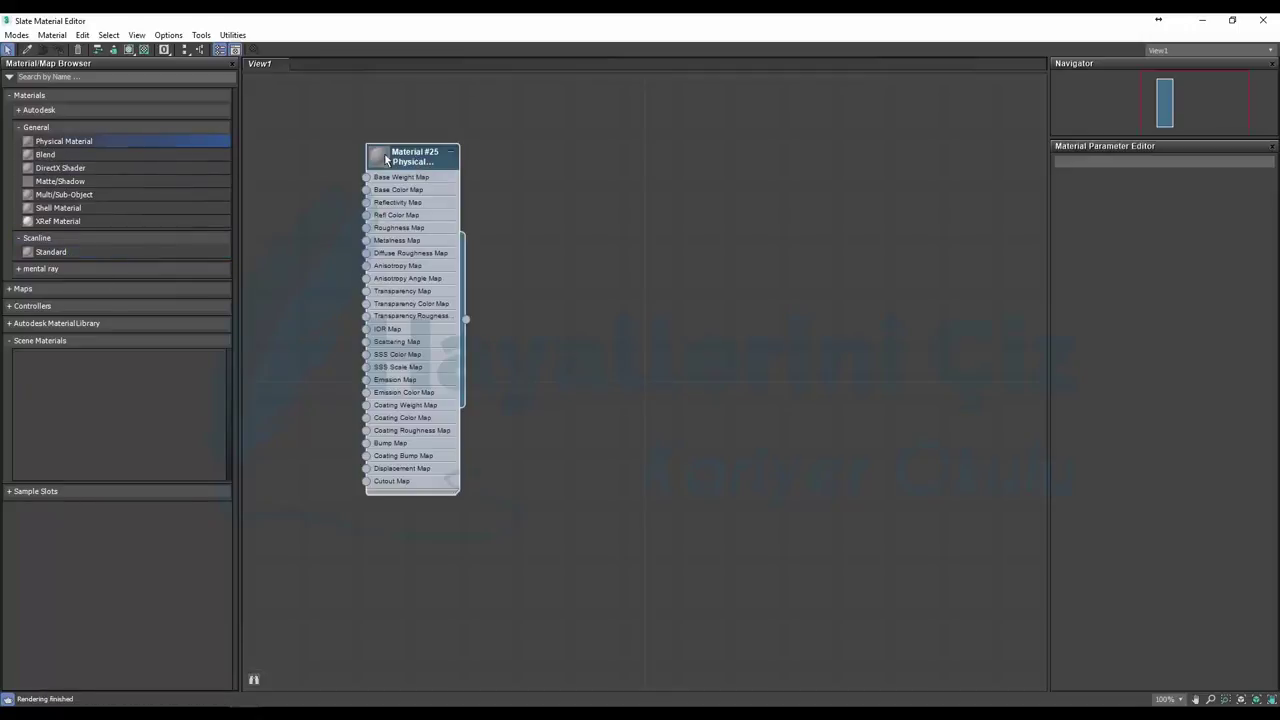
{"action": "mouse_move", "coordinate": [56, 251]}
{"action": "left_mouse_down"}
{"action": "mouse_move", "coordinate": [551, 188]}
{"action": "mouse_move", "coordinate": [537, 162]}
{"action": "left_mouse_up"}
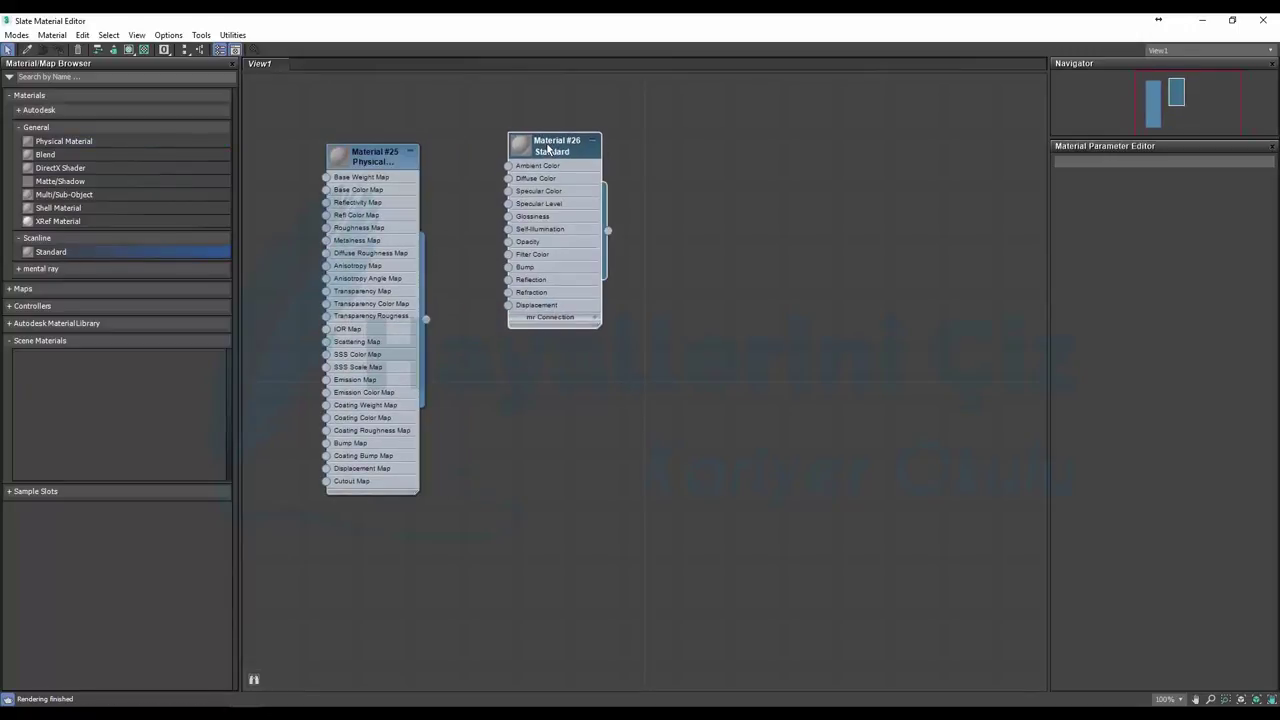
{"action": "left_click_drag", "start_coordinate": [66, 195], "coordinate": [733, 172]}
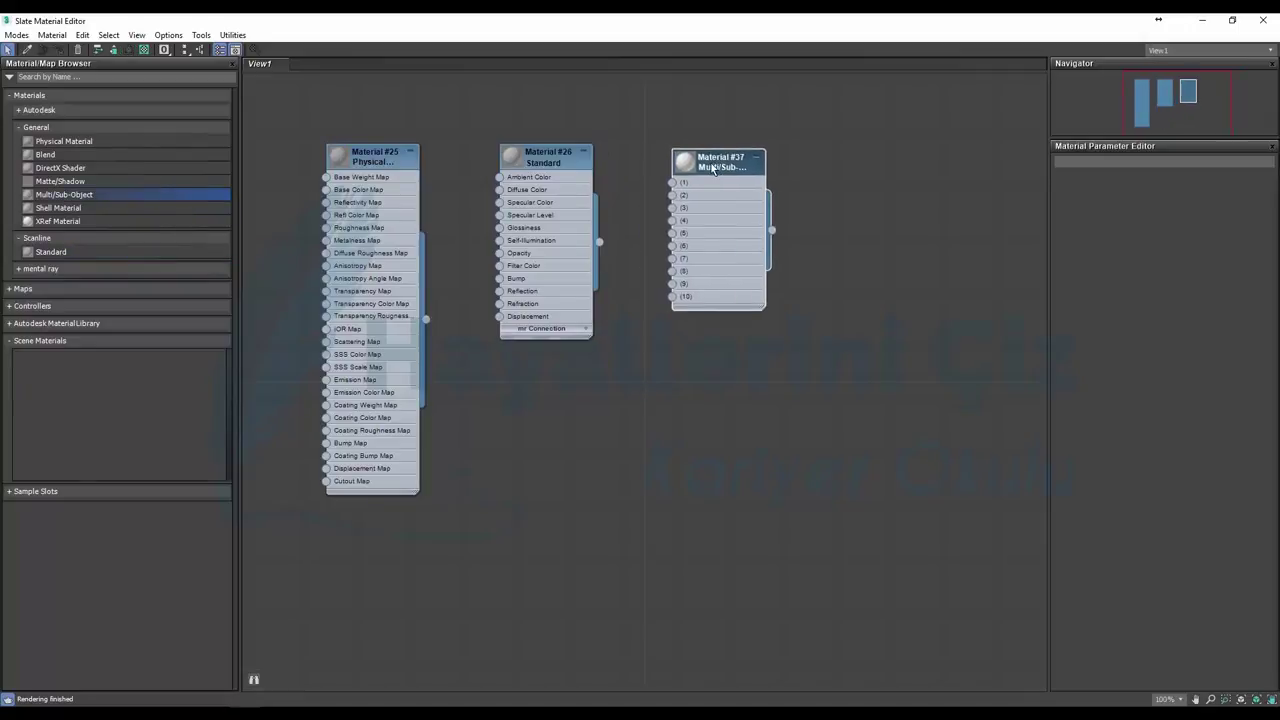
{"action": "left_click", "coordinate": [50, 185]}
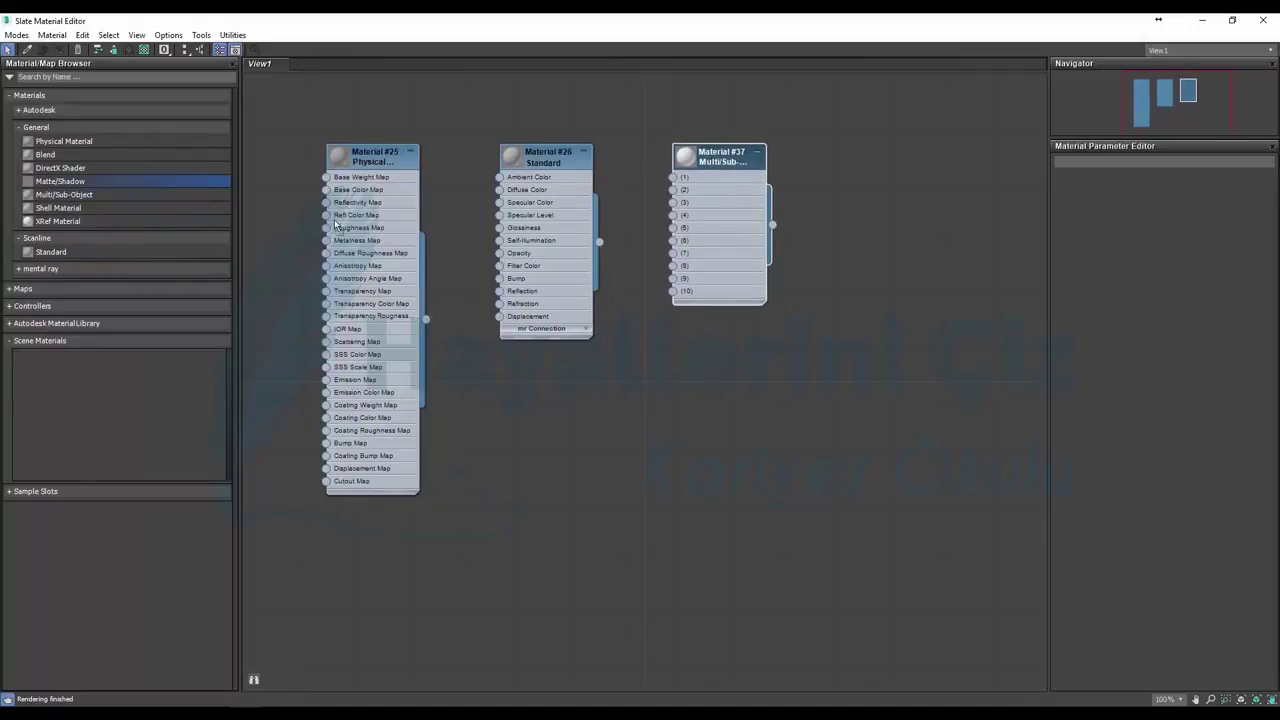
{"action": "mouse_move", "coordinate": [861, 193]}
{"action": "left_mouse_down"}
{"action": "mouse_move", "coordinate": [852, 200]}
{"action": "mouse_move", "coordinate": [881, 163]}
{"action": "left_mouse_up"}
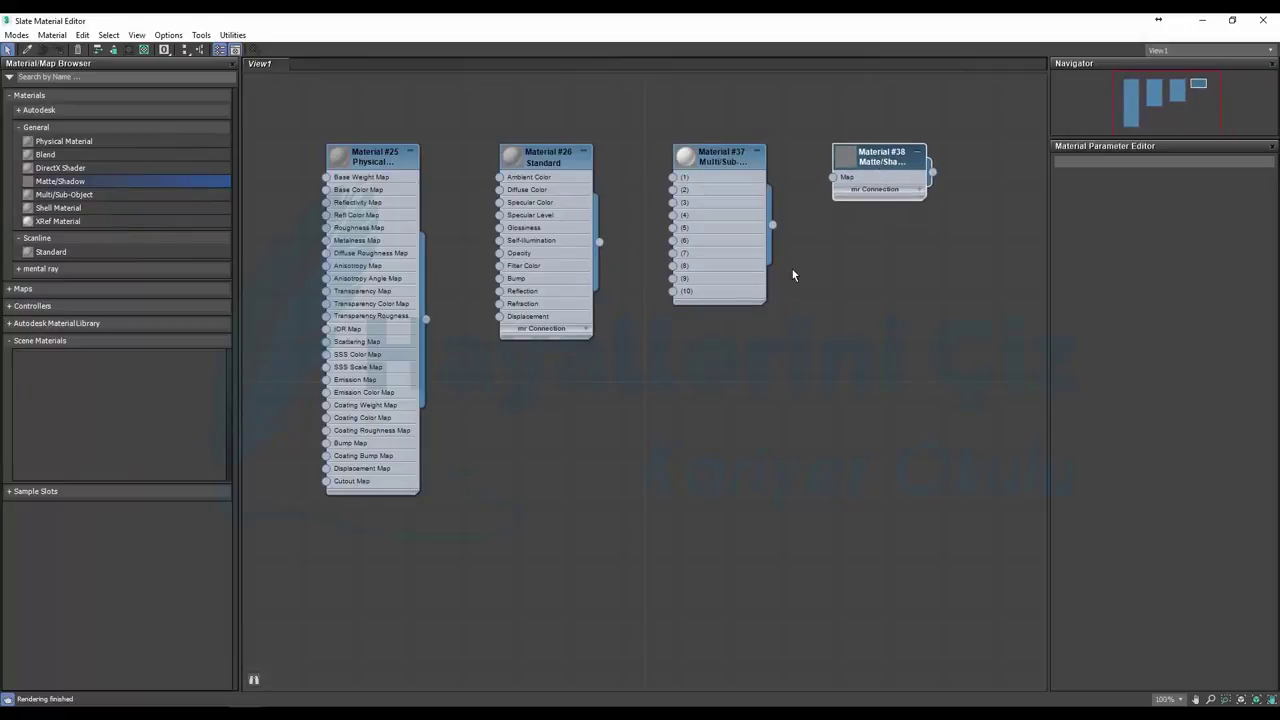
{"action": "left_click", "coordinate": [66, 169]}
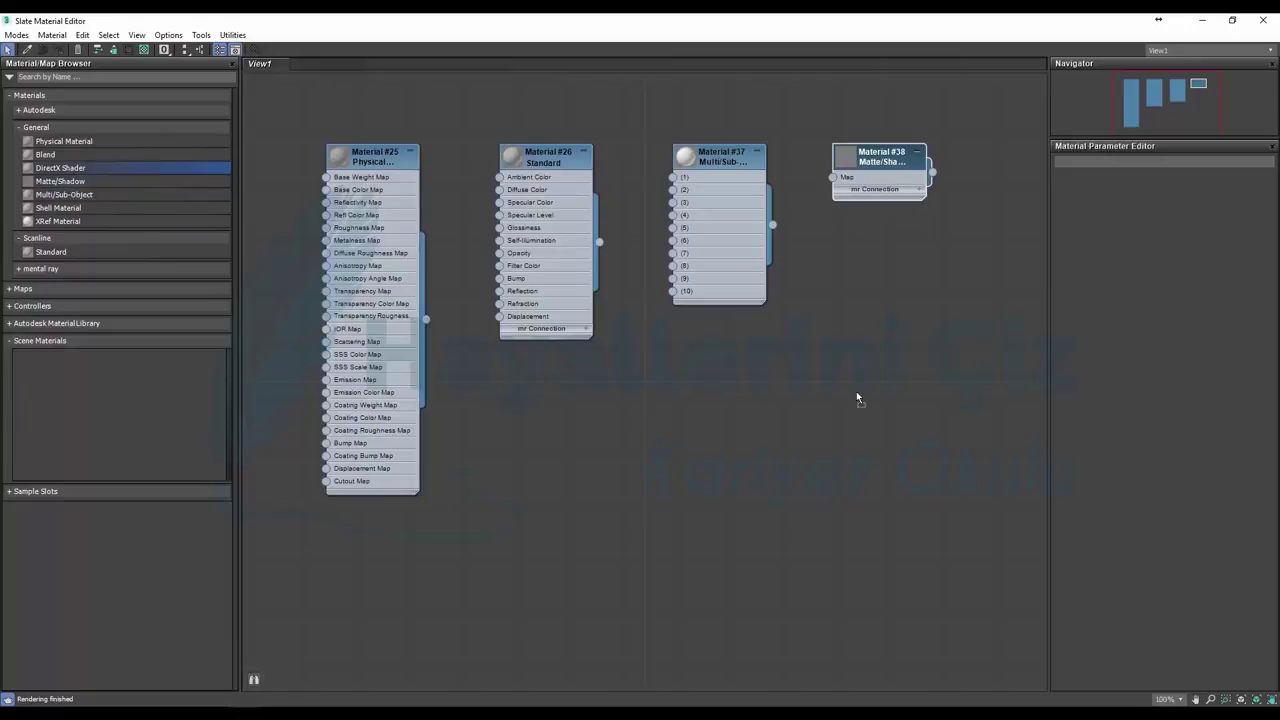
{"action": "left_click", "coordinate": [871, 308]}
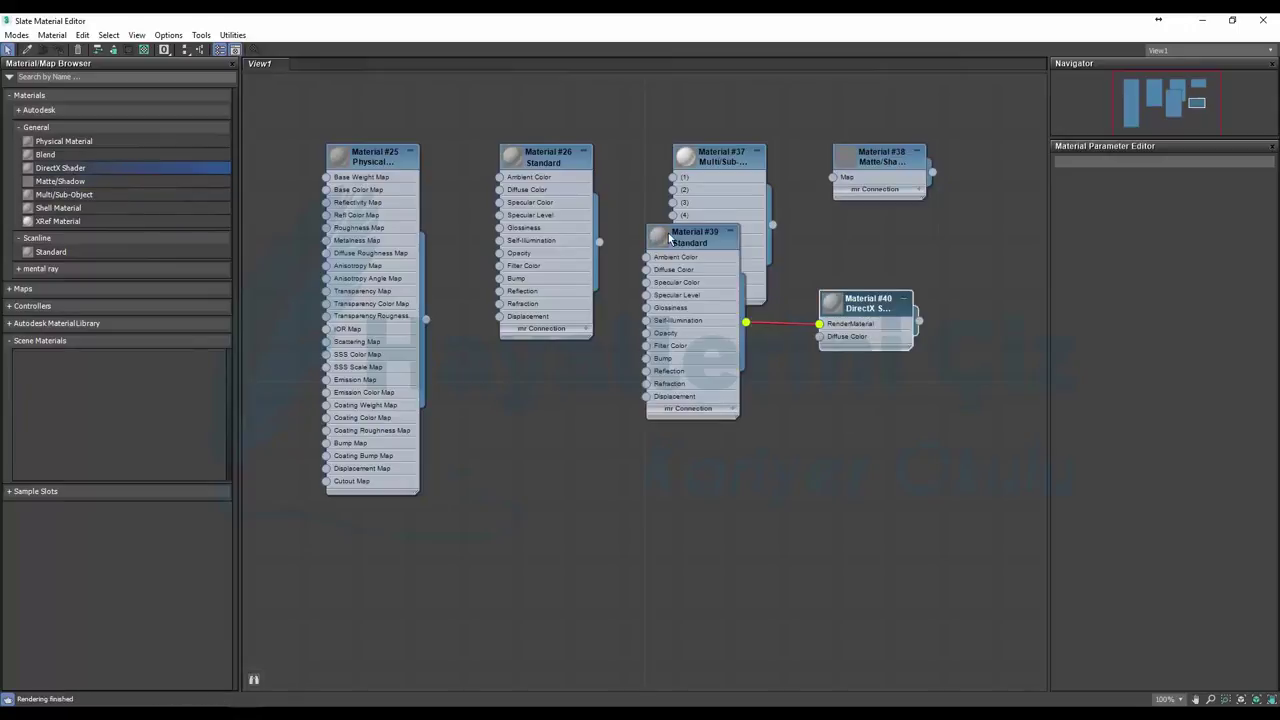
Move Materials #39 and #40 lower, and add a Blend material with two Standard sub-materials.
{"action": "left_click", "coordinate": [685, 300]}
{"action": "left_click_drag", "start_coordinate": [685, 300], "coordinate": [747, 390]}
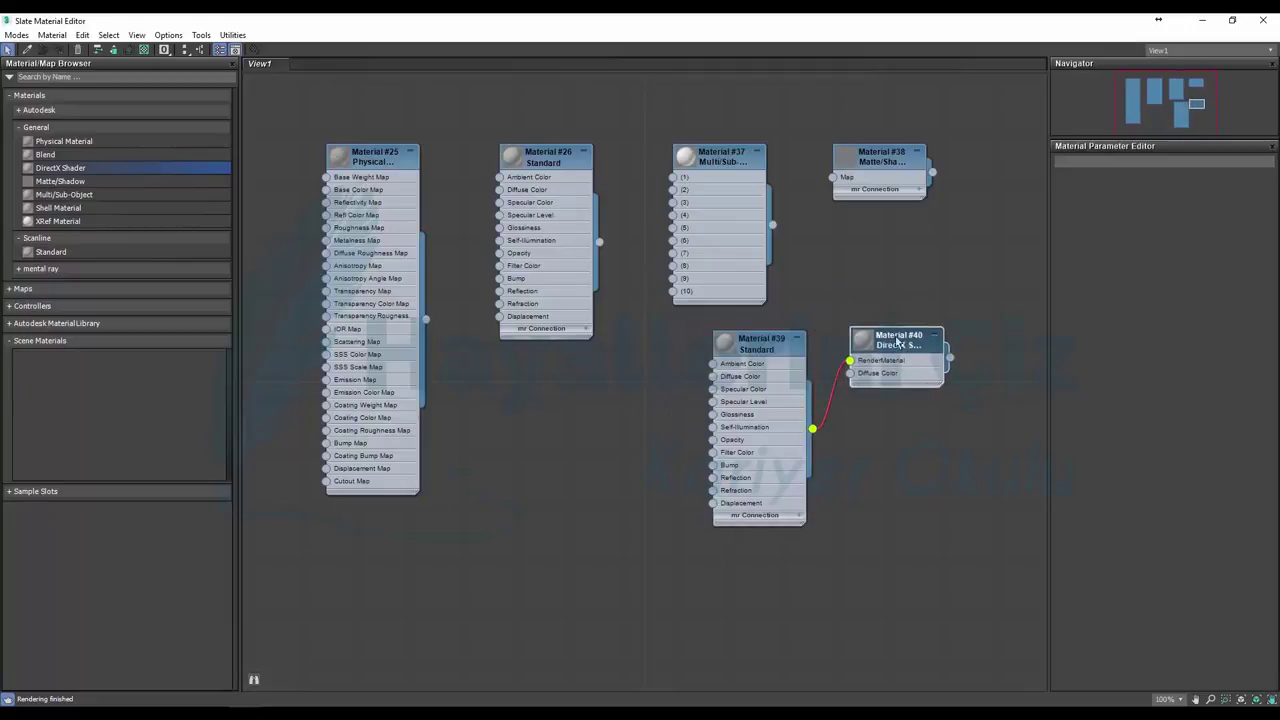
{"action": "left_click_drag", "start_coordinate": [856, 312], "coordinate": [880, 352]}
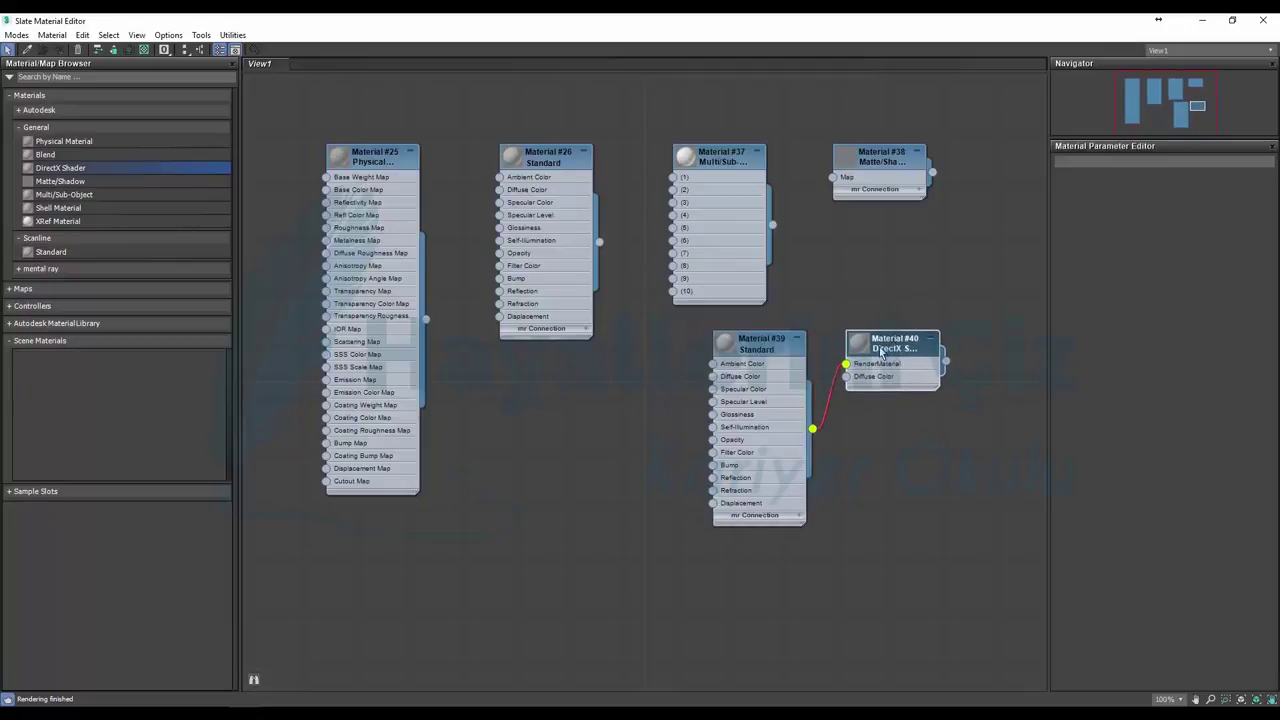
{"action": "left_click", "coordinate": [47, 155]}
{"action": "left_click", "coordinate": [580, 462]}
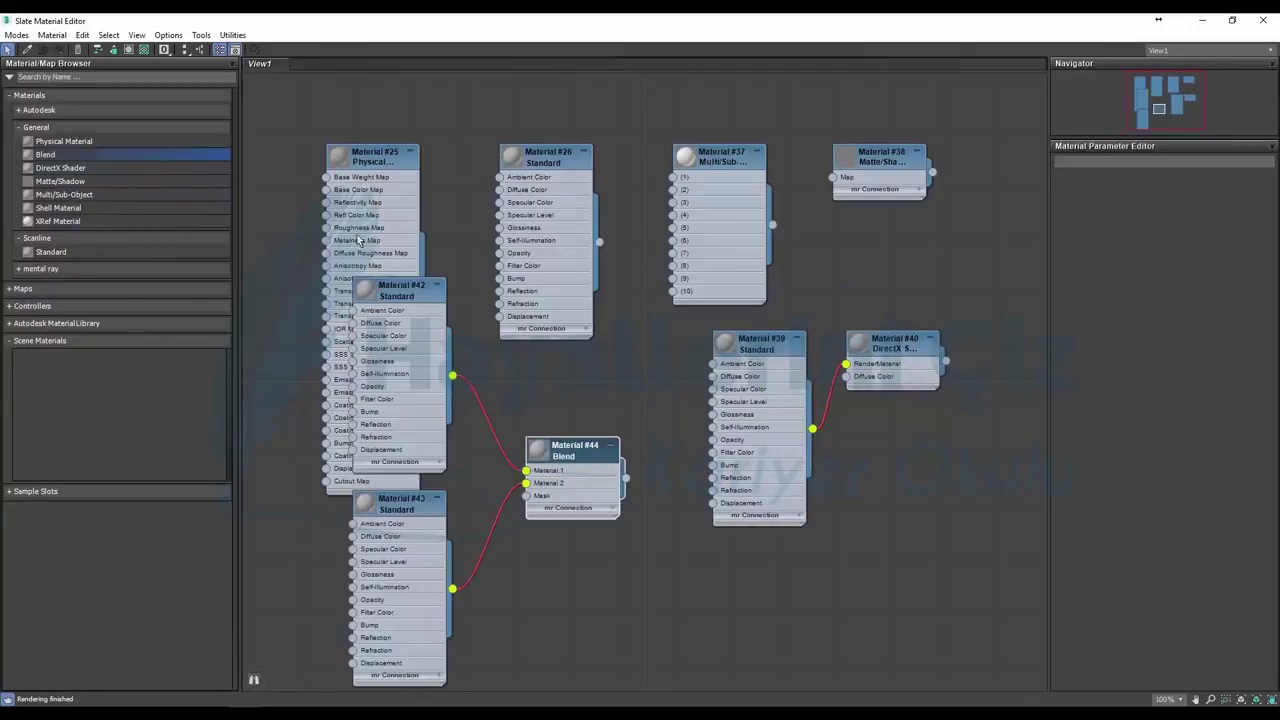
Reposition the Material #25 node up and left of the other nodes.
{"action": "left_click_drag", "start_coordinate": [368, 165], "coordinate": [288, 125]}
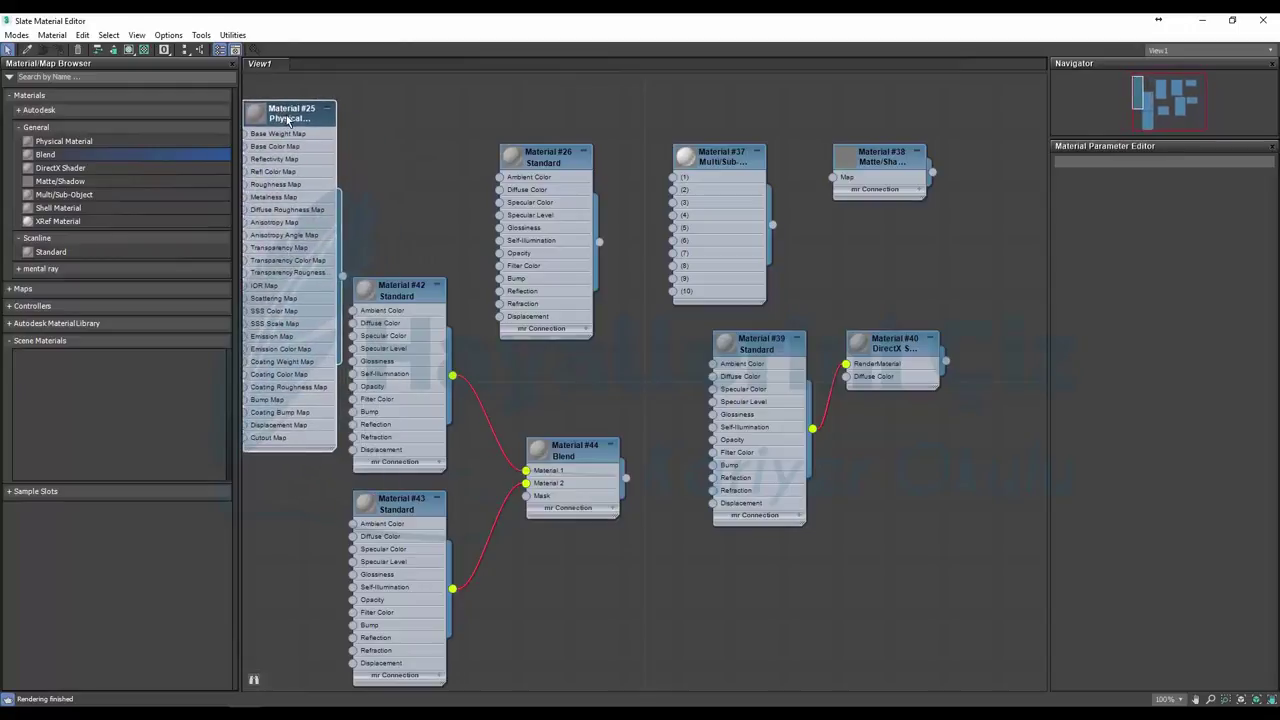
{"action": "scroll", "coordinate": [575, 310], "scroll_direction": "down", "scroll_amount": 1}
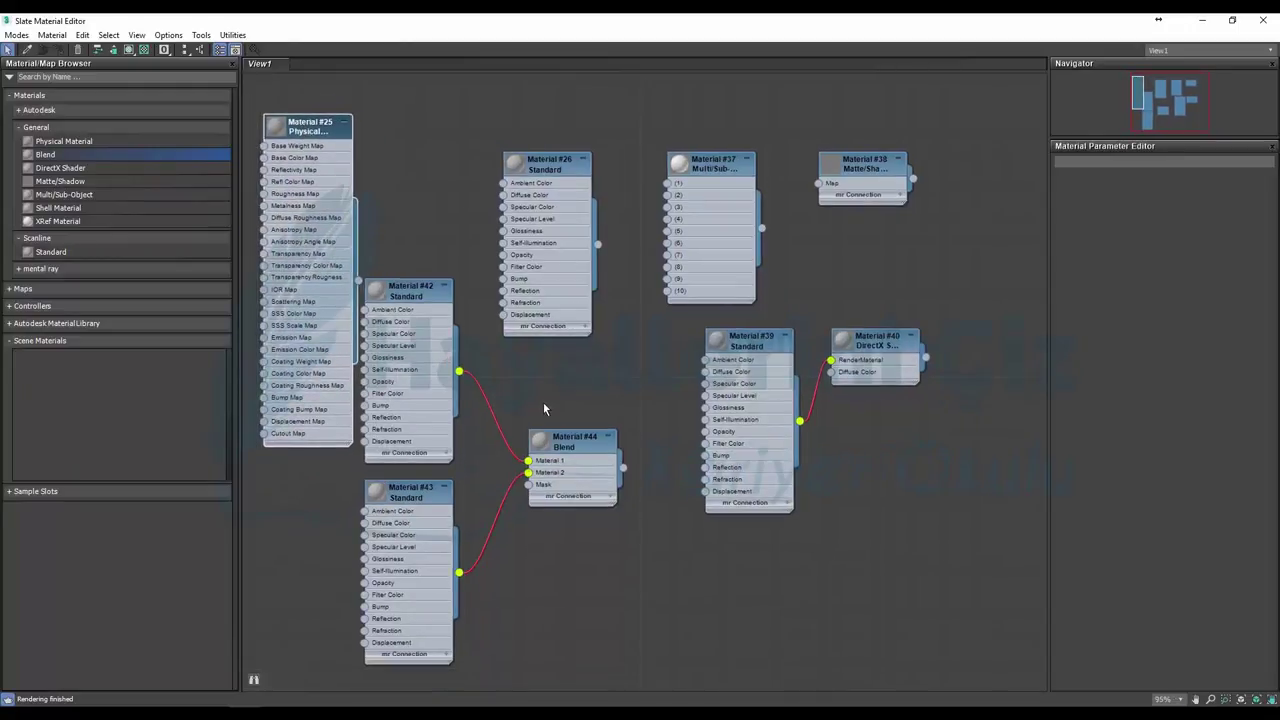
{"action": "middle_click_drag", "start_coordinate": [543, 408], "coordinate": [636, 446]}
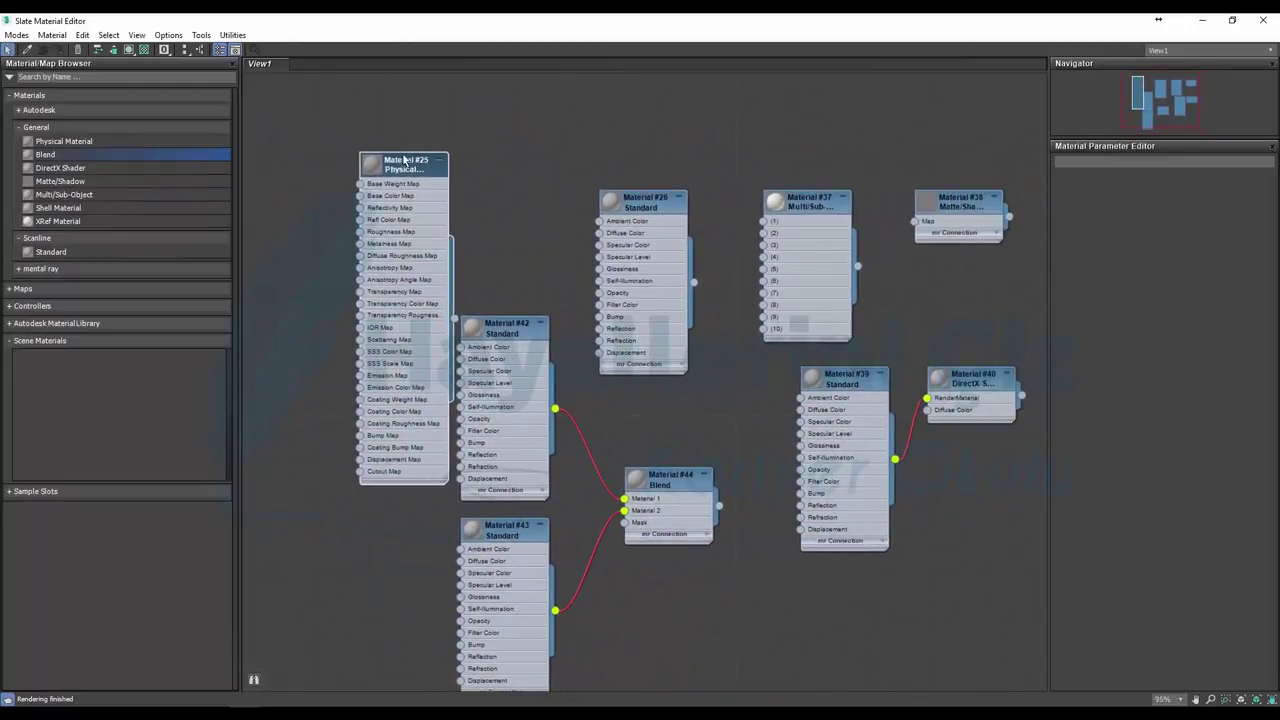
{"action": "left_click_drag", "start_coordinate": [404, 160], "coordinate": [340, 109]}
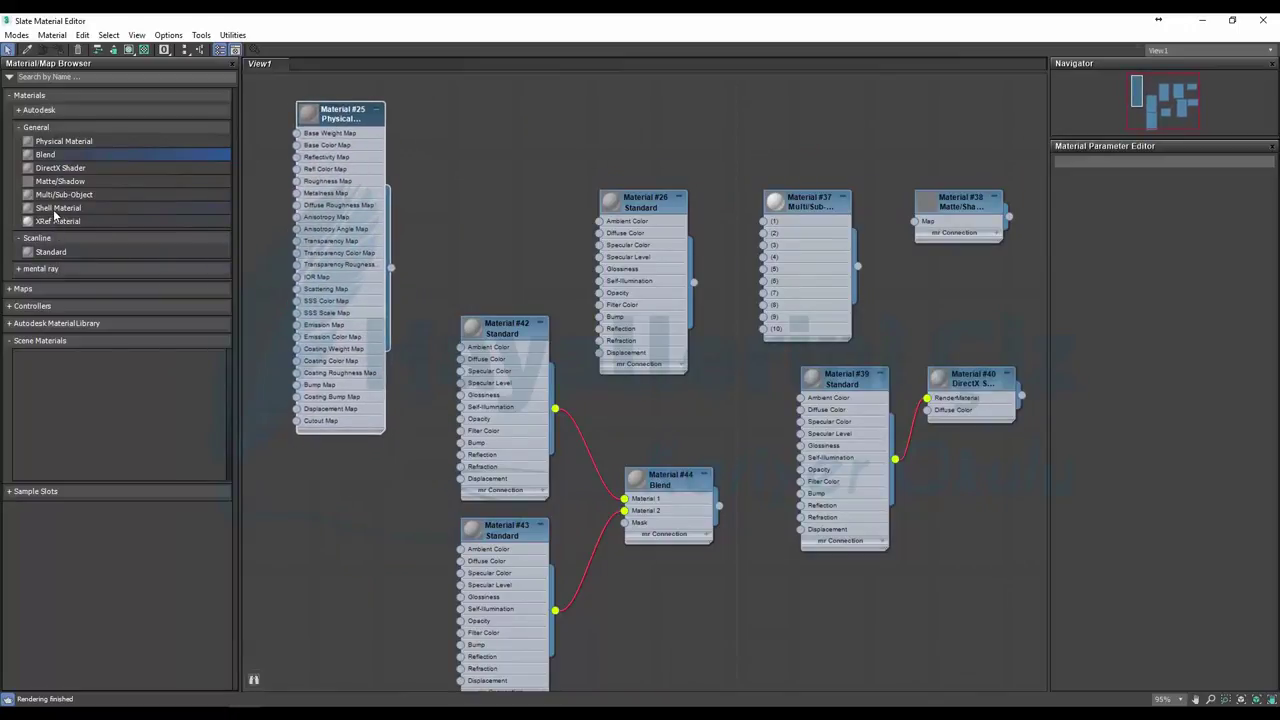
Expand the mental ray and Autodesk material categories and the Maps list in the browser.
{"action": "left_click", "coordinate": [19, 271]}
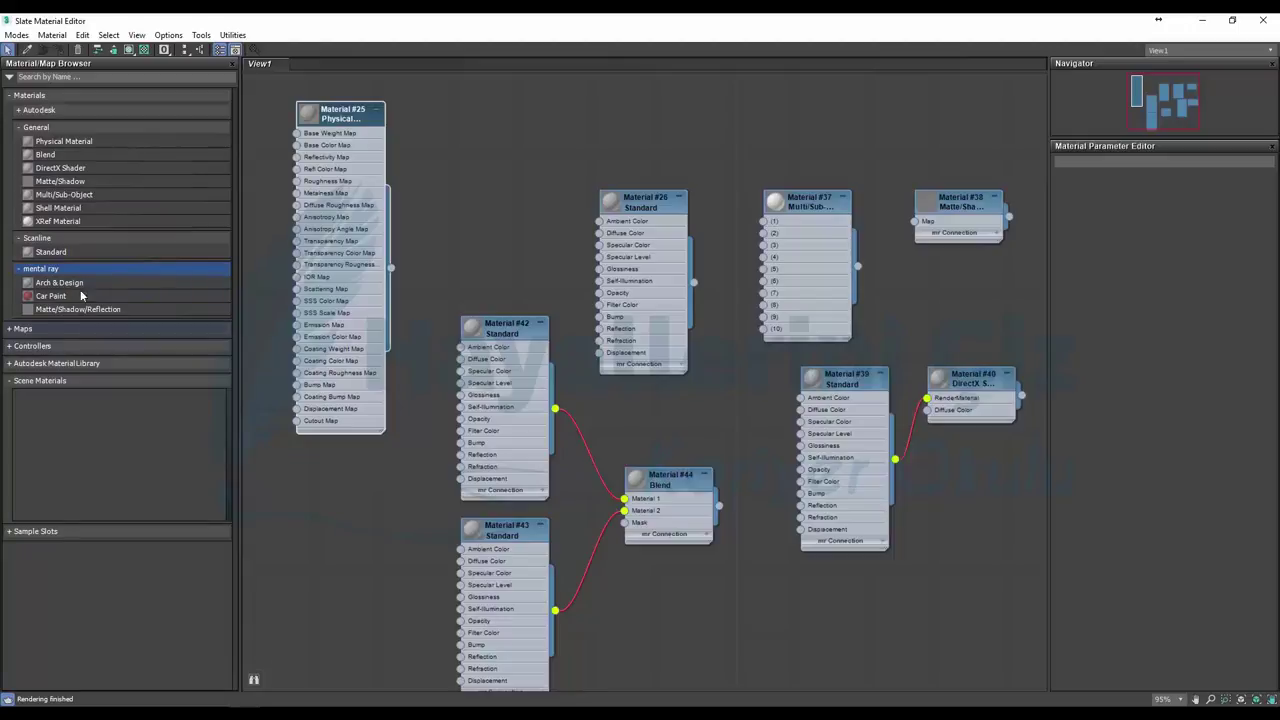
{"action": "left_click", "coordinate": [18, 270]}
{"action": "left_click", "coordinate": [21, 110]}
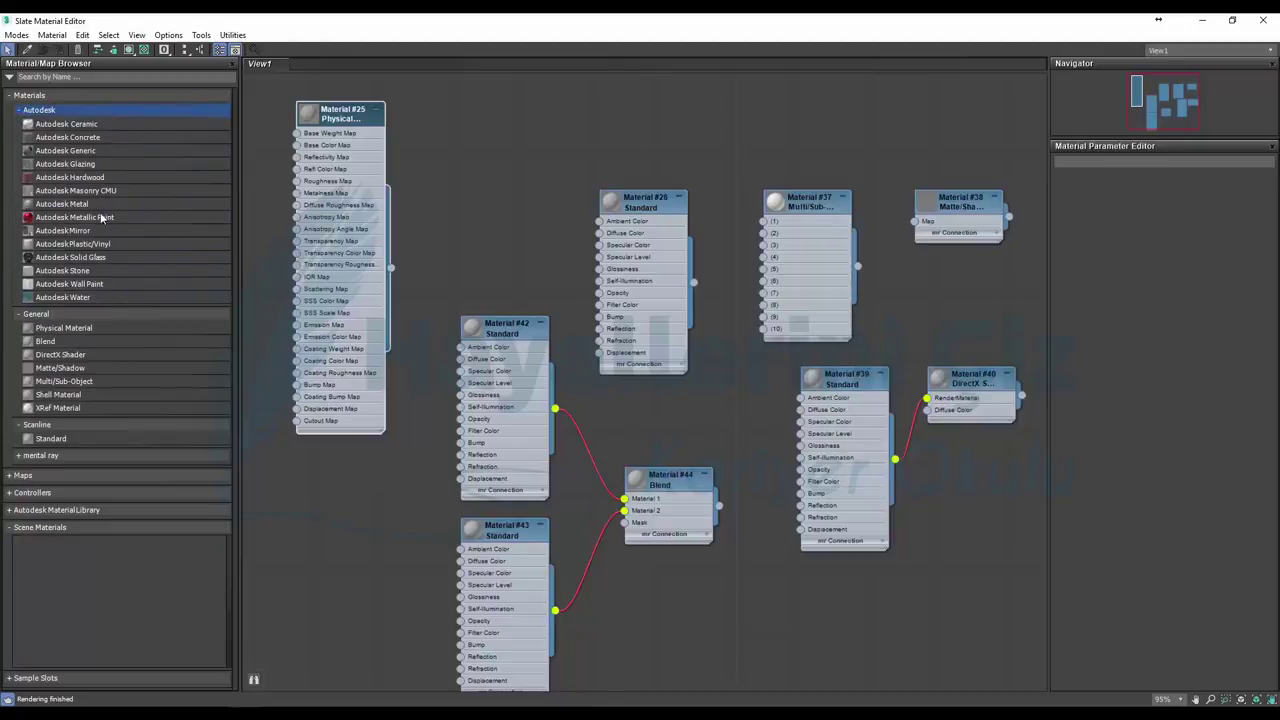
{"action": "left_click", "coordinate": [12, 477]}
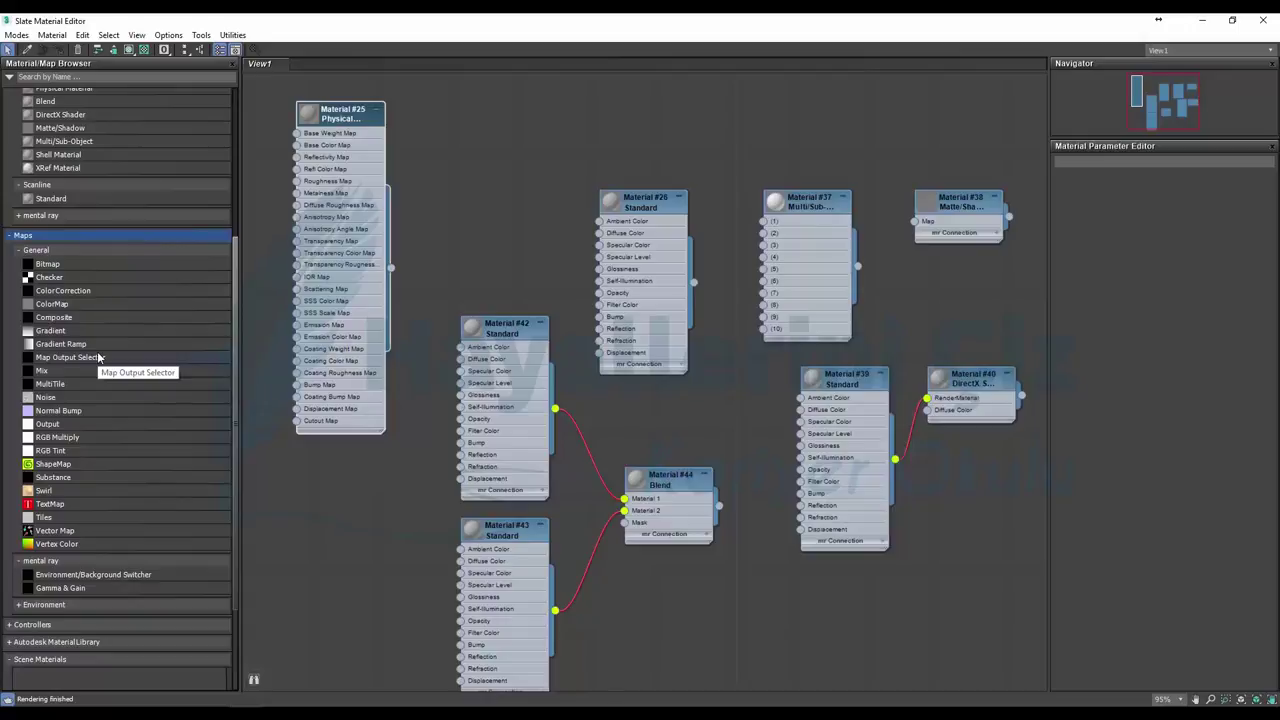
Add a Physical Sun & Sky Environment map node from the Environment maps group.
{"action": "left_click", "coordinate": [54, 605]}
{"action": "scroll", "coordinate": [50, 573], "scroll_direction": "down", "scroll_amount": 2}
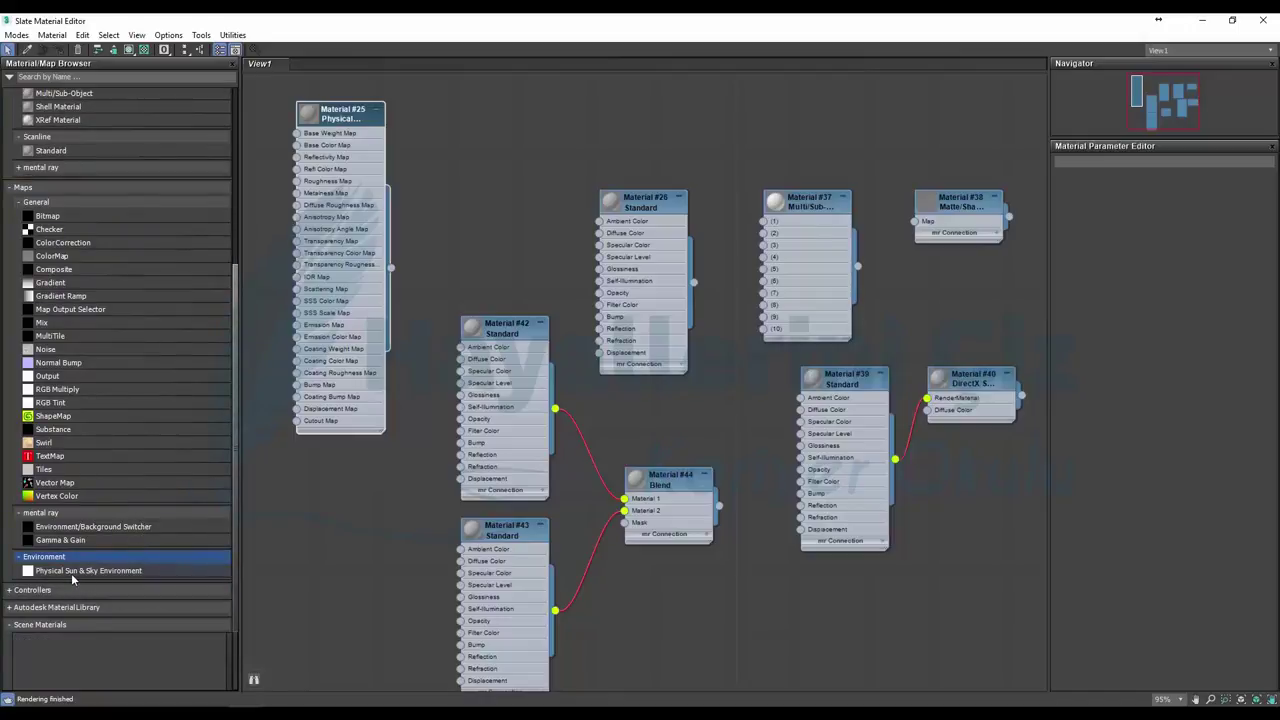
{"action": "left_click_drag", "start_coordinate": [72, 578], "coordinate": [508, 129]}
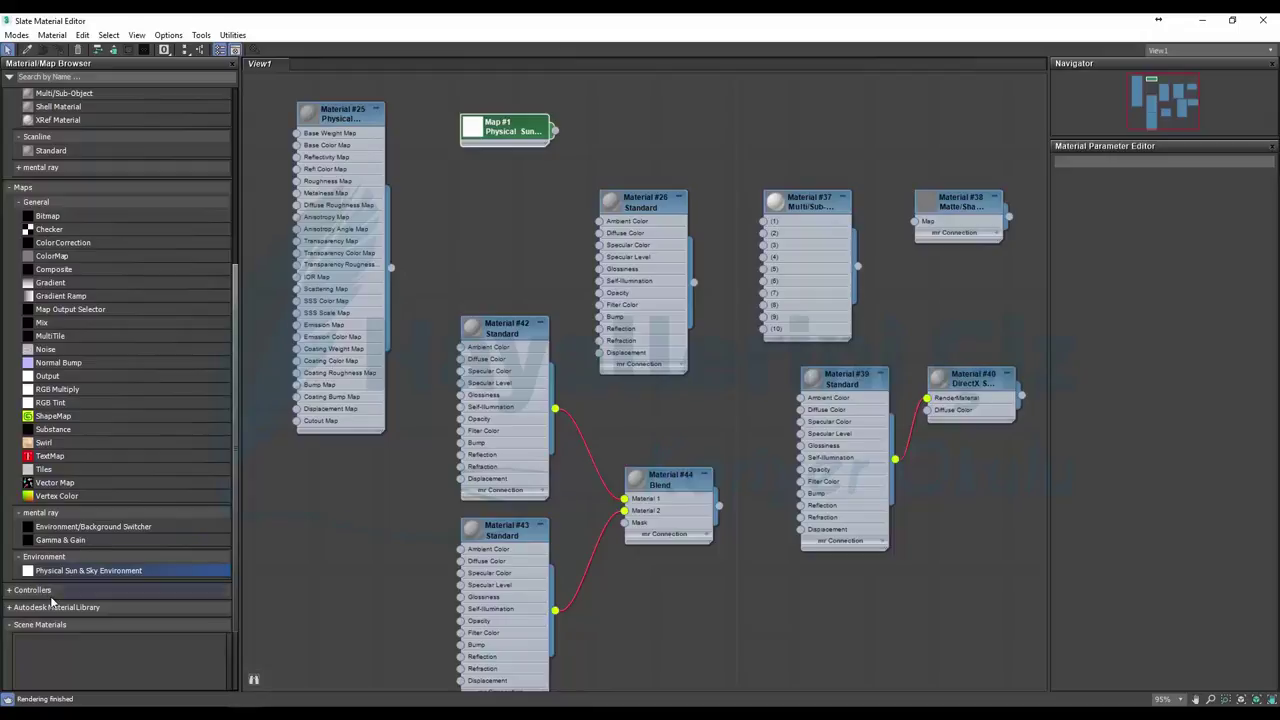
Expand the Controllers and Autodesk Material Library categories and browse through their entries.
{"action": "left_click", "coordinate": [14, 591]}
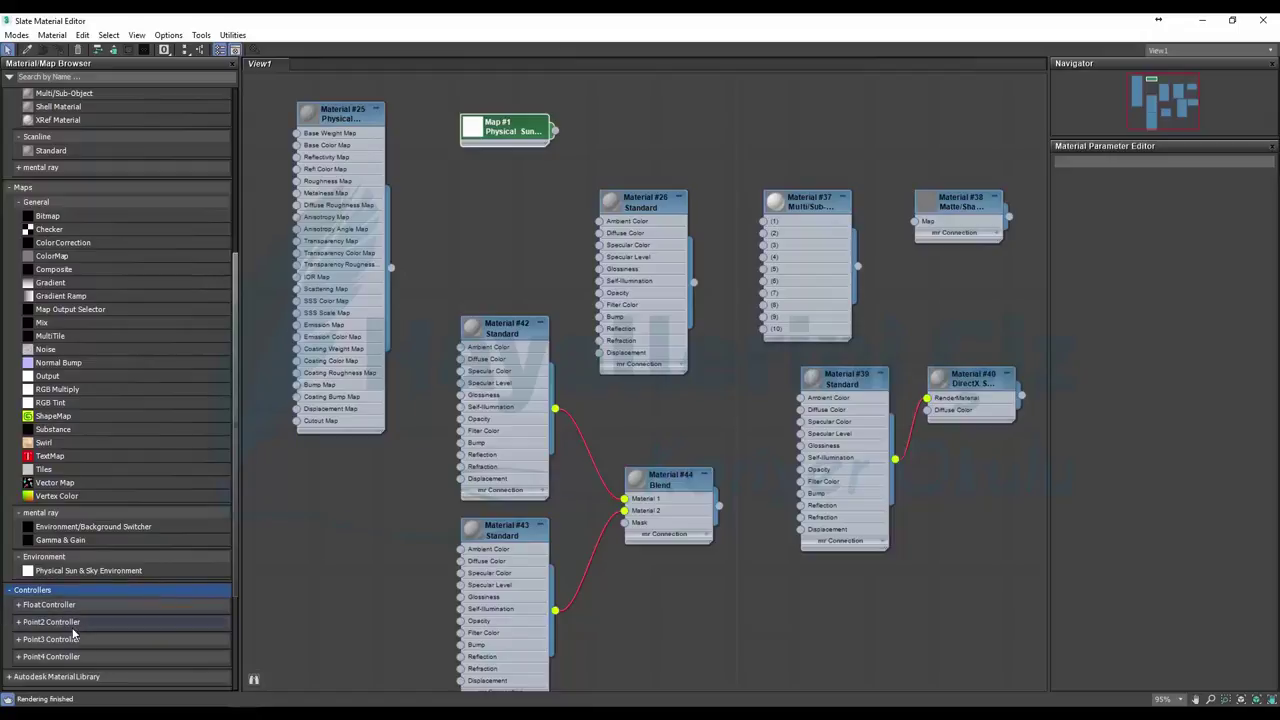
{"action": "scroll", "coordinate": [115, 665], "scroll_direction": "down", "scroll_amount": 3}
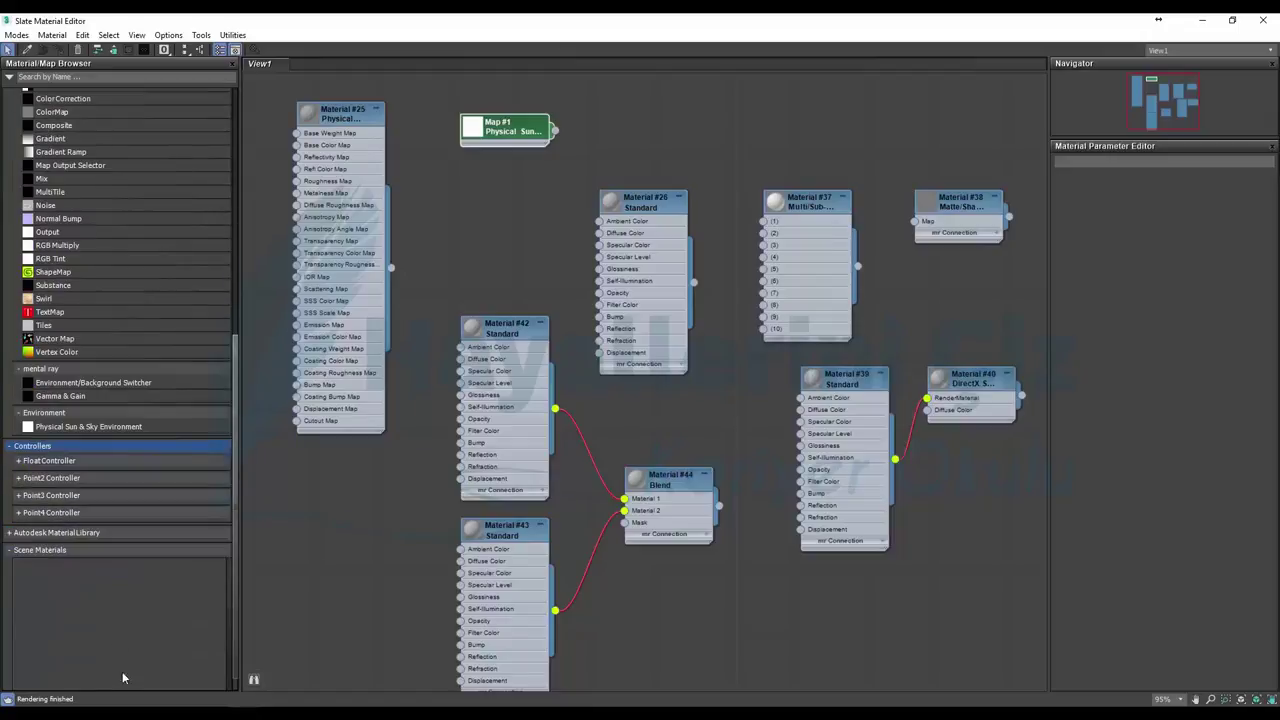
{"action": "left_click", "coordinate": [51, 533]}
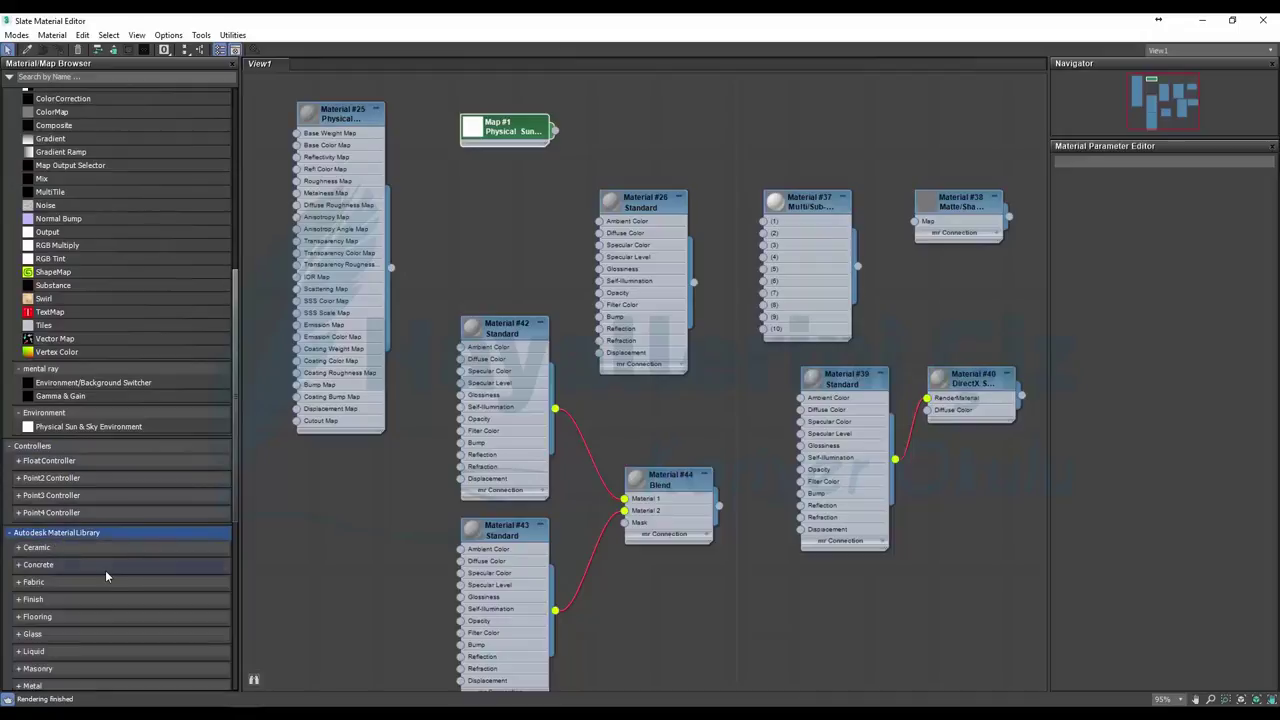
{"action": "scroll", "coordinate": [103, 570], "scroll_direction": "down", "scroll_amount": 3}
{"action": "scroll", "coordinate": [103, 570], "scroll_direction": "down", "scroll_amount": 4}
{"action": "scroll", "coordinate": [102, 570], "scroll_direction": "down", "scroll_amount": 1}
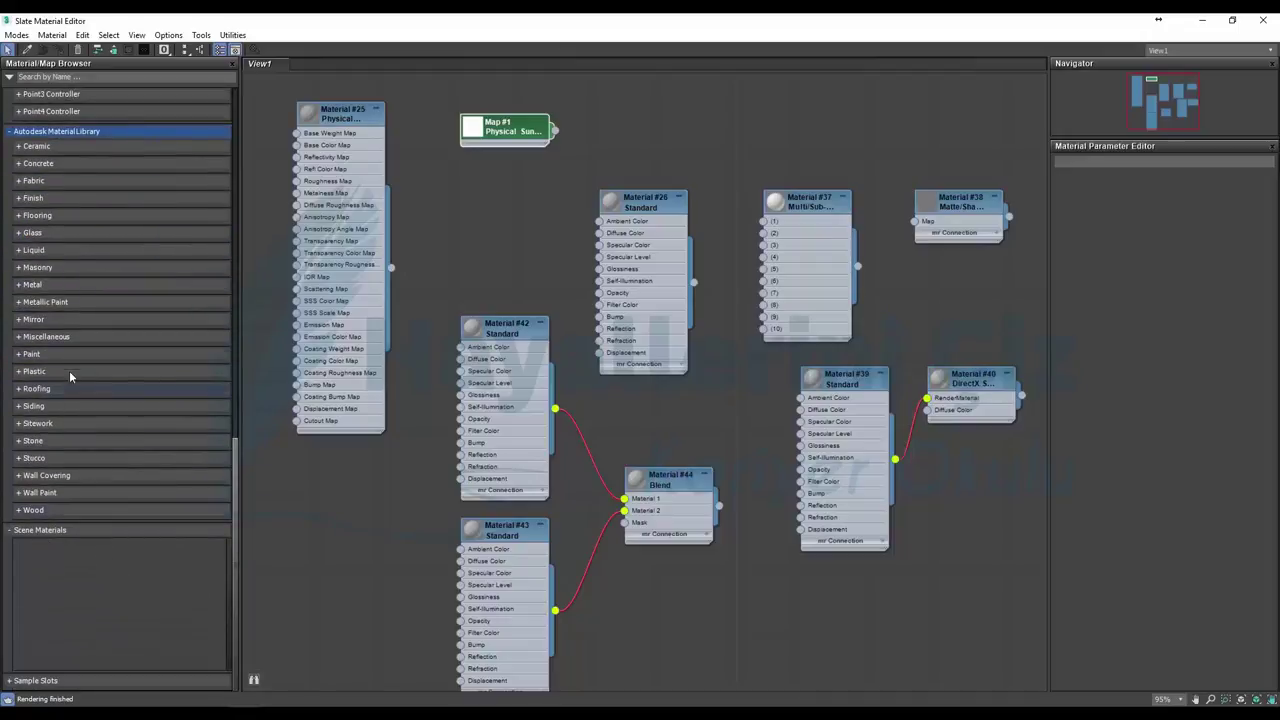
{"action": "scroll", "coordinate": [69, 370], "scroll_direction": "up", "scroll_amount": 5}
{"action": "scroll", "coordinate": [69, 364], "scroll_direction": "up", "scroll_amount": 1}
{"action": "scroll", "coordinate": [69, 364], "scroll_direction": "up", "scroll_amount": 1}
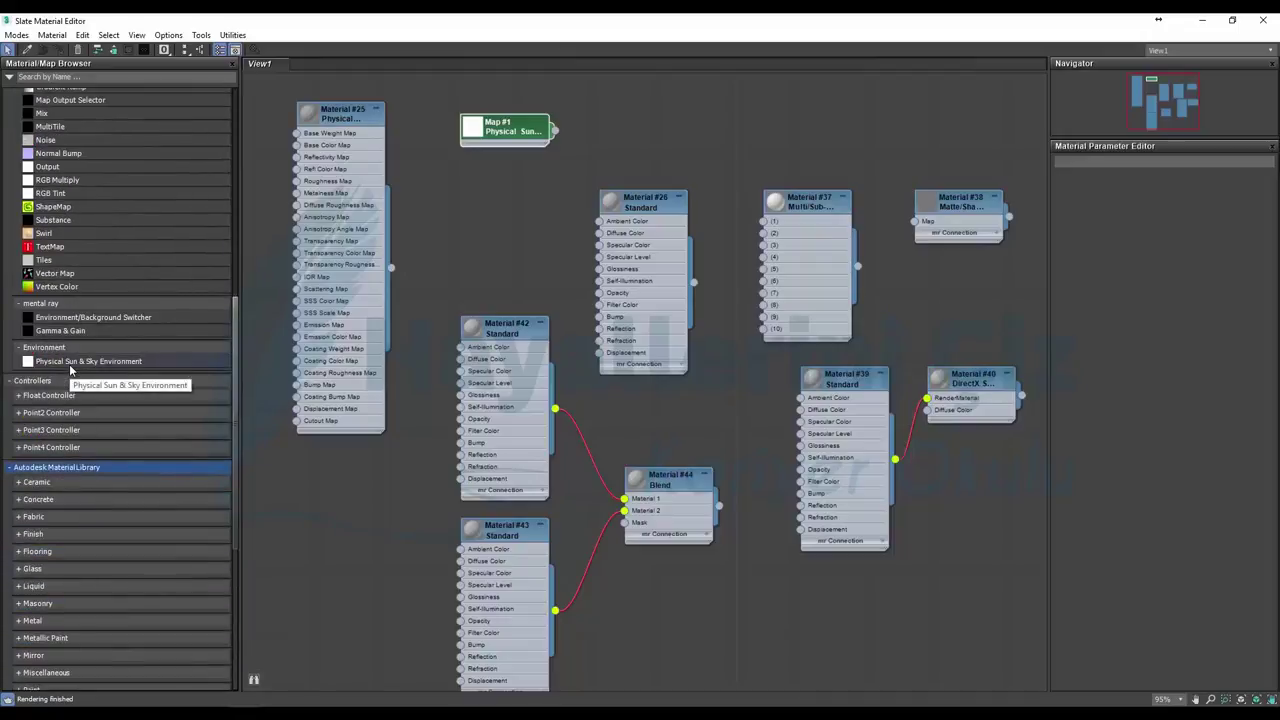
{"action": "scroll", "coordinate": [69, 368], "scroll_direction": "up", "scroll_amount": 2}
{"action": "scroll", "coordinate": [69, 368], "scroll_direction": "up", "scroll_amount": 5}
{"action": "scroll", "coordinate": [69, 368], "scroll_direction": "up", "scroll_amount": 3}
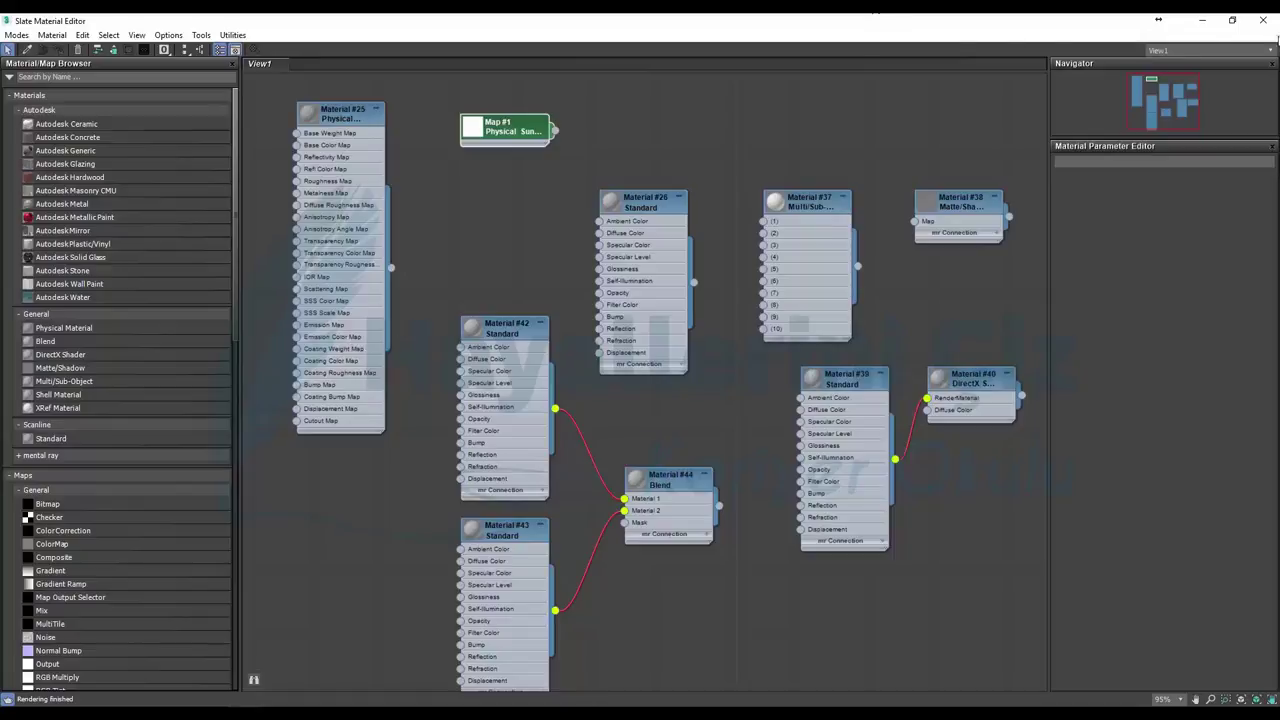
Minimize the Slate Material Editor and maximize the Perspective viewport to fill the workspace.
{"action": "left_click", "coordinate": [1200, 22]}
{"action": "left_click", "coordinate": [404, 291]}
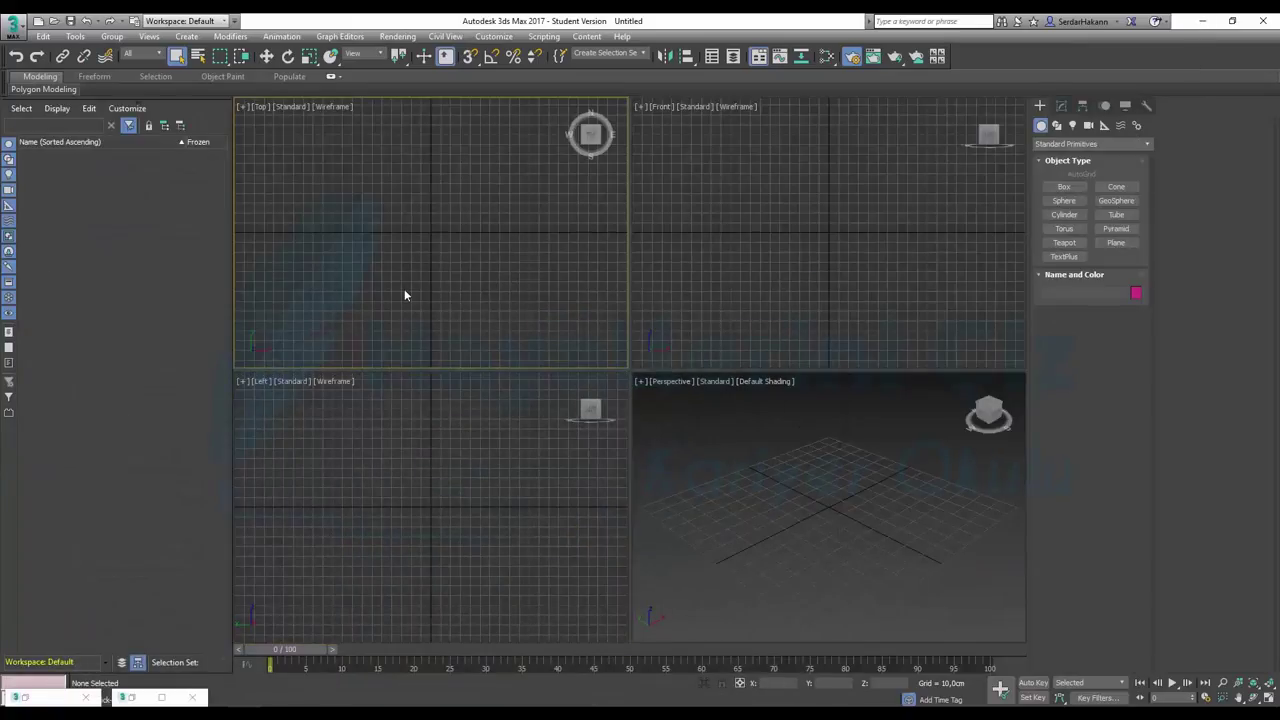
{"action": "left_click", "coordinate": [790, 488]}
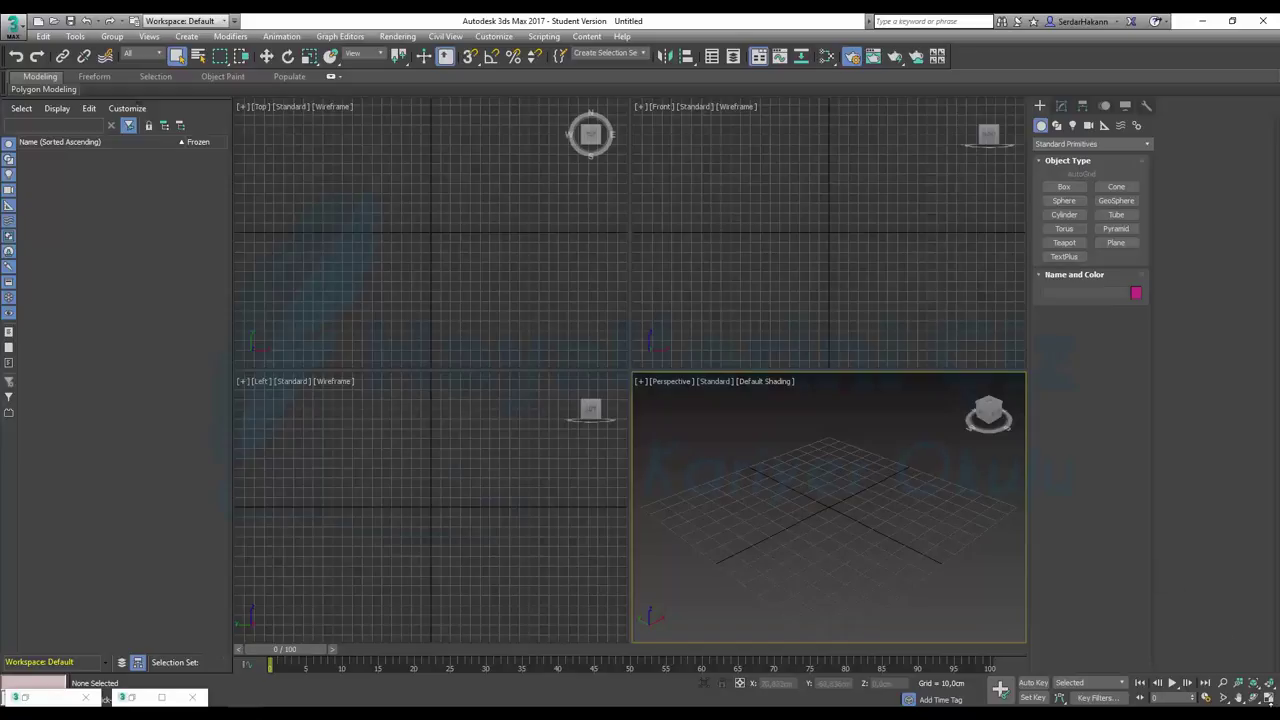
{"action": "left_click", "coordinate": [1270, 700]}
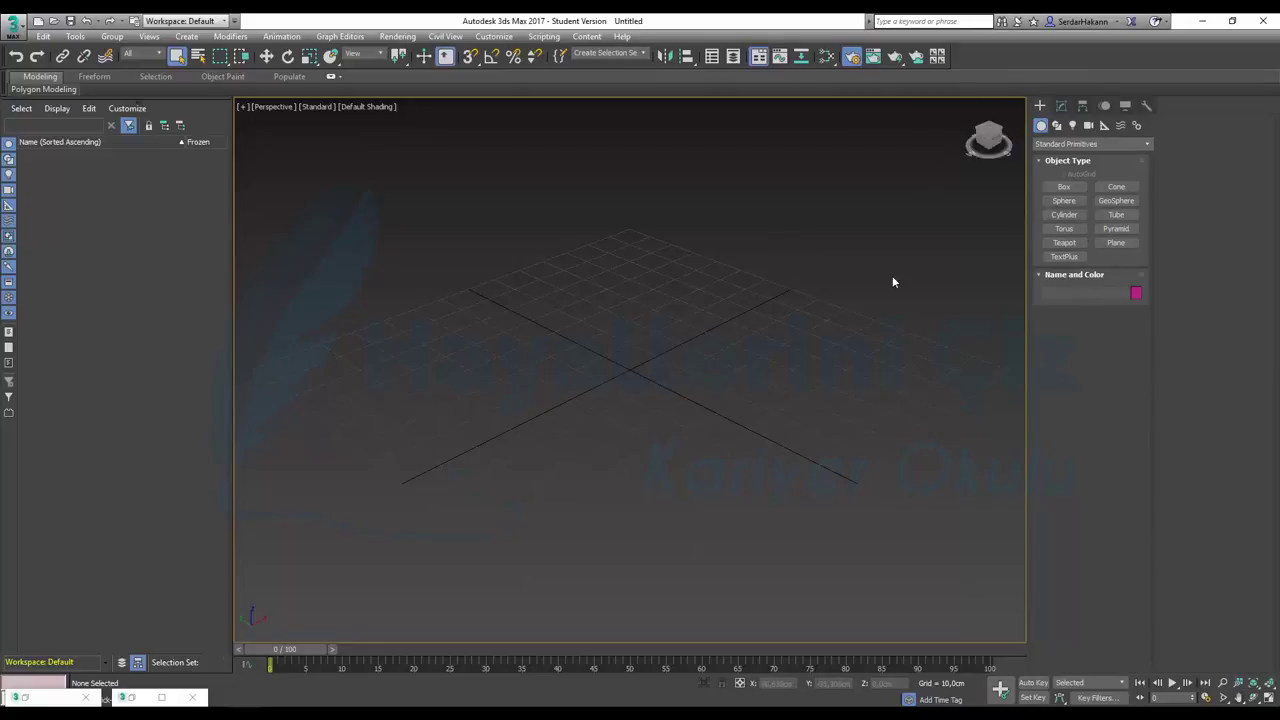
Toggle the modeling ribbon off and back on, then open the Rendering menu.
{"action": "left_click", "coordinate": [759, 57]}
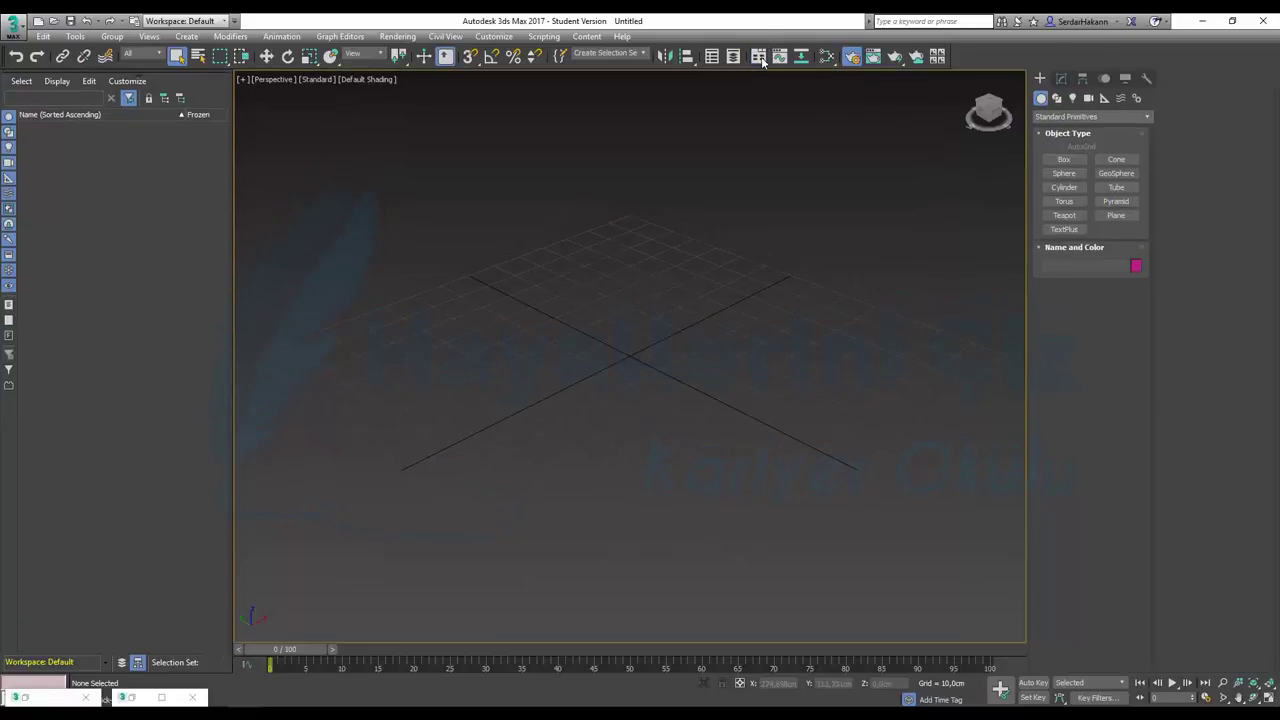
{"action": "double_click", "coordinate": [759, 57]}
{"action": "left_click", "coordinate": [759, 57]}
{"action": "left_click", "coordinate": [759, 57]}
{"action": "left_click", "coordinate": [759, 57]}
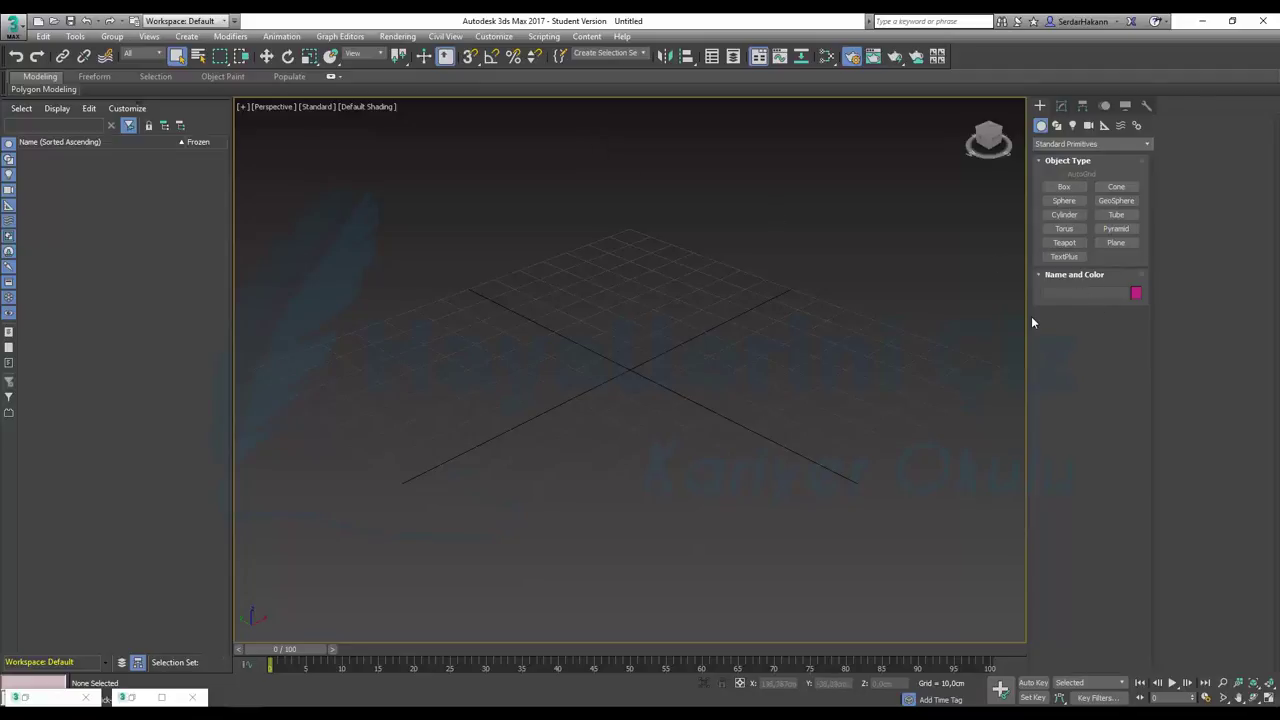
{"action": "left_click", "coordinate": [397, 38]}
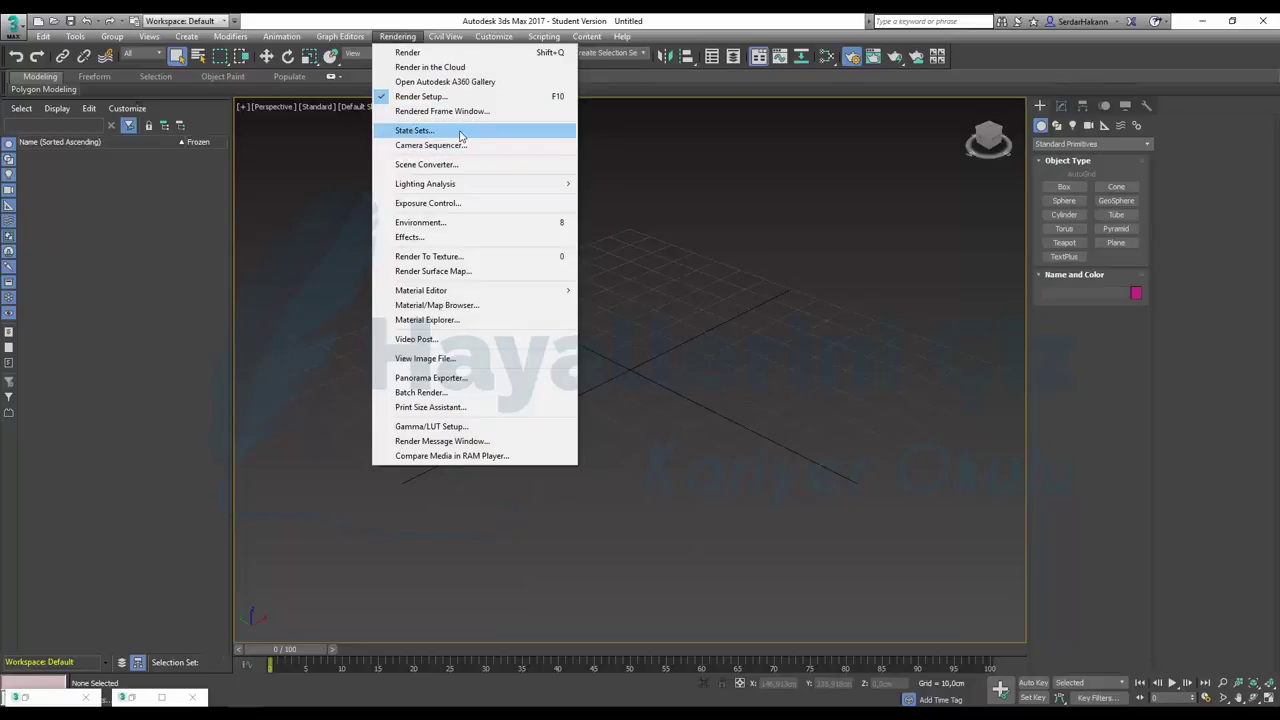
Open the State Sets panel and place a TextPlus001 text object (Arial, 25,0cm) on the grid.
{"action": "left_click", "coordinate": [461, 131]}
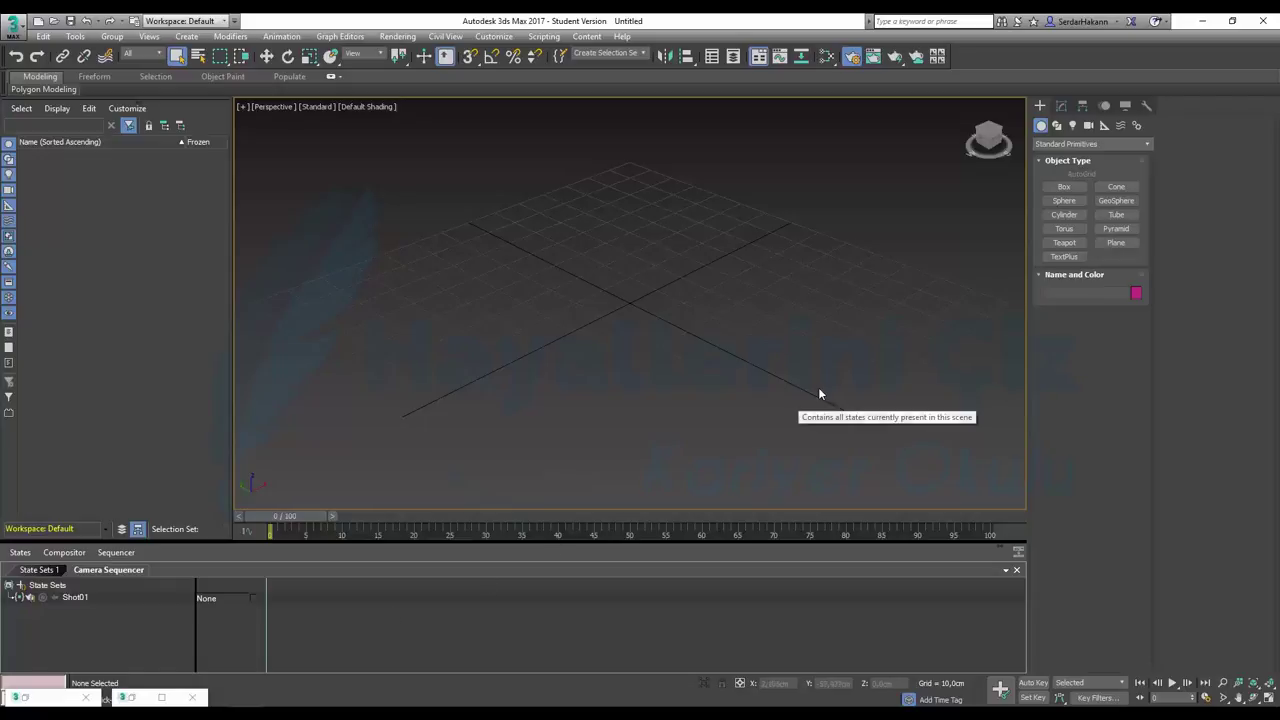
{"action": "left_click", "coordinate": [1064, 259]}
{"action": "left_click", "coordinate": [643, 297]}
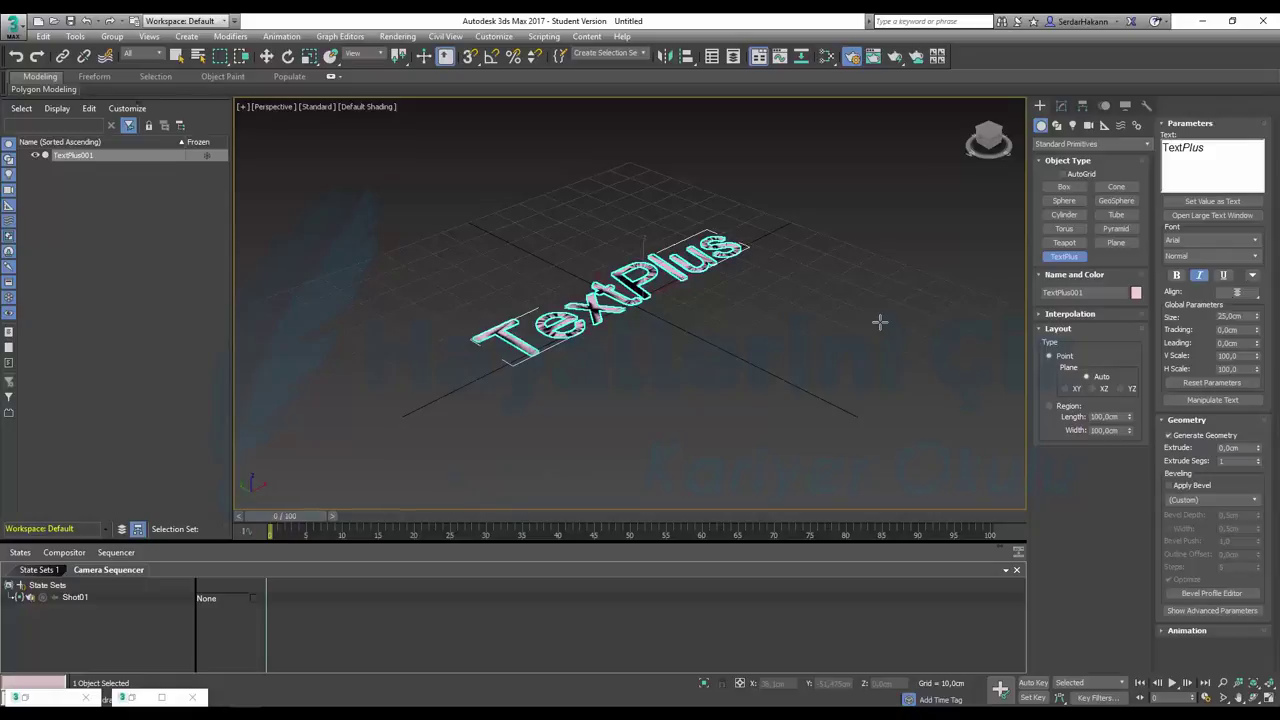
Delete the TextPlus001 object to empty the scene and bring up the Rendering menu.
{"action": "key", "text": "w"}
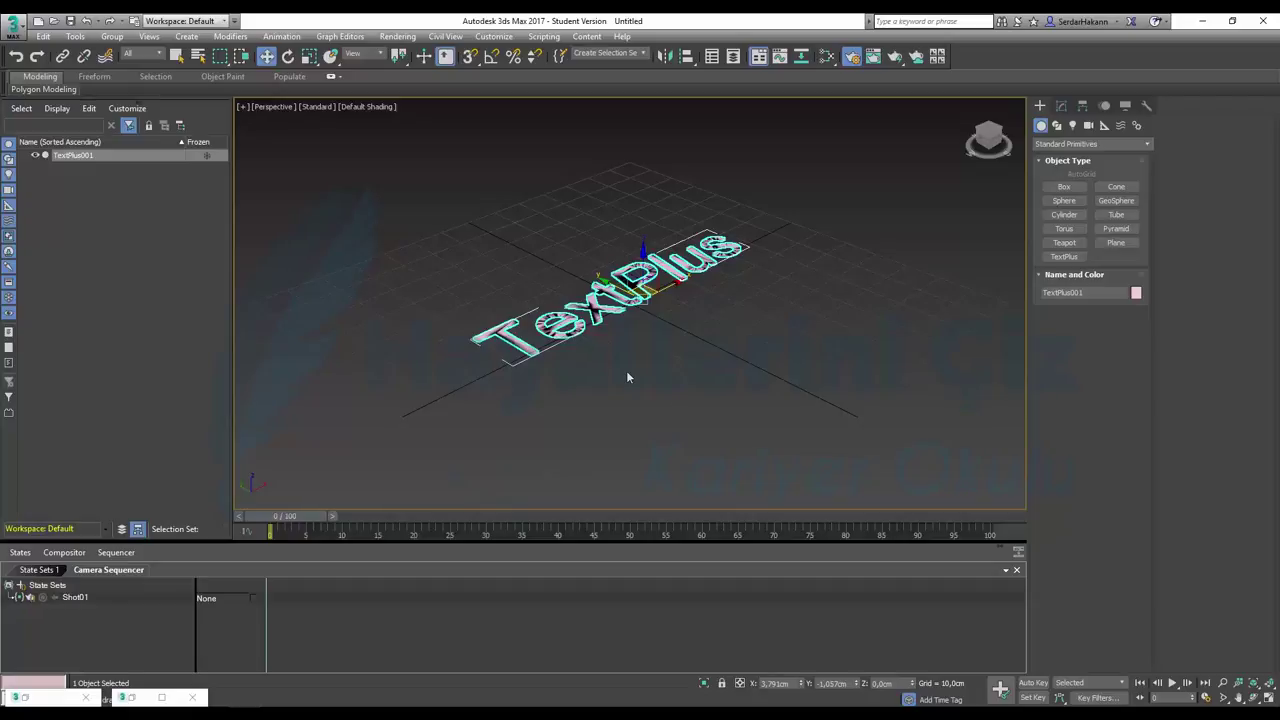
{"action": "key", "text": "Delete"}
{"action": "left_click", "coordinate": [398, 36]}
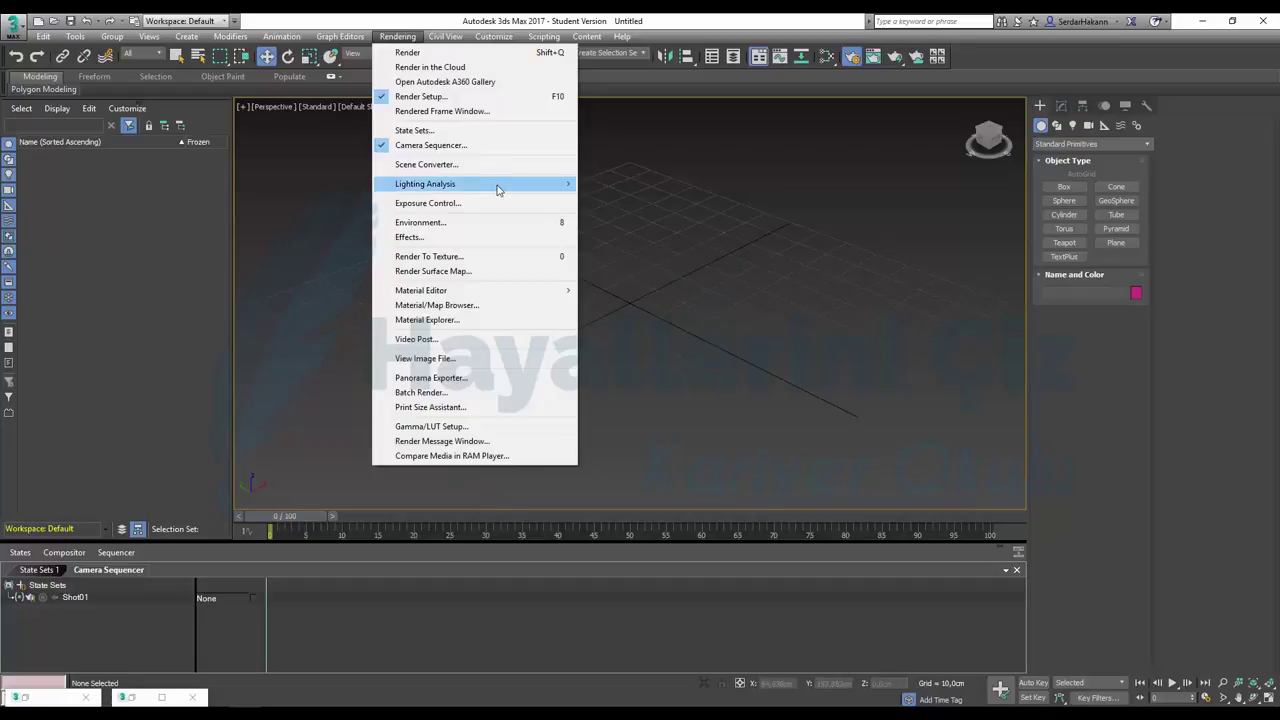
Open the Scene Converter with the ART Compatible preset and expand all conversion rule categories.
{"action": "left_click", "coordinate": [451, 166]}
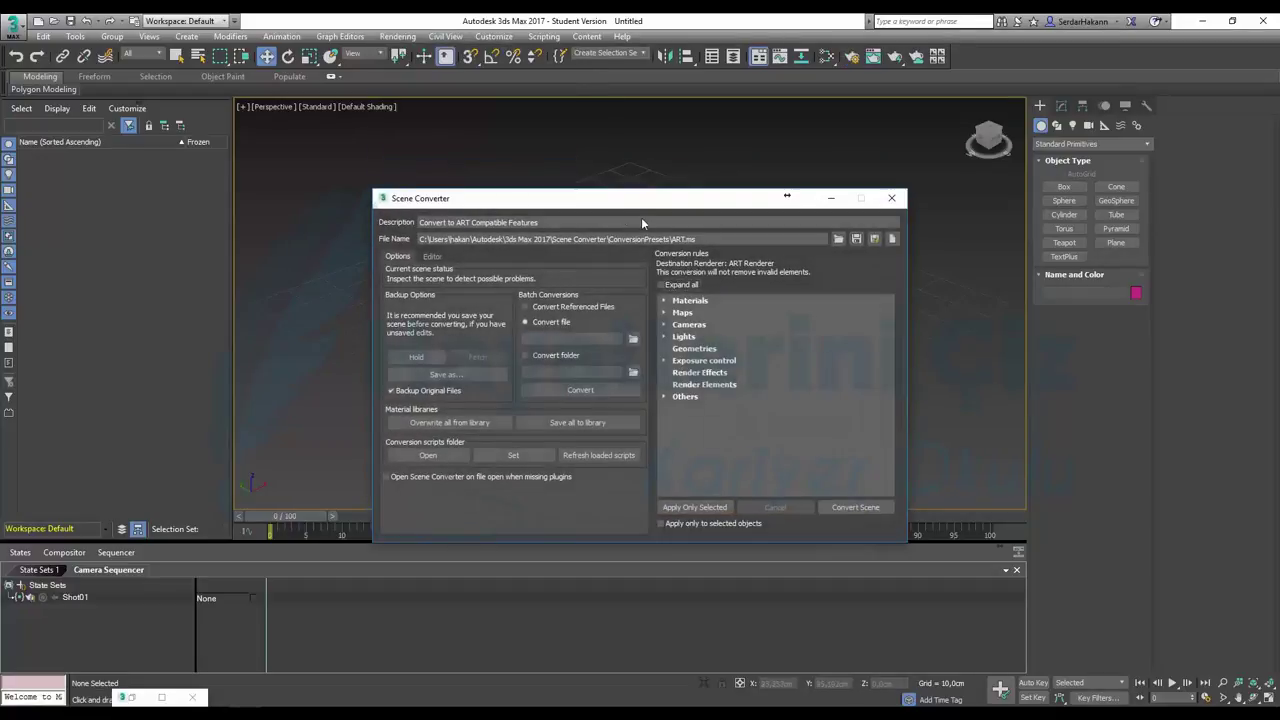
{"action": "left_click_drag", "start_coordinate": [643, 199], "coordinate": [487, 139]}
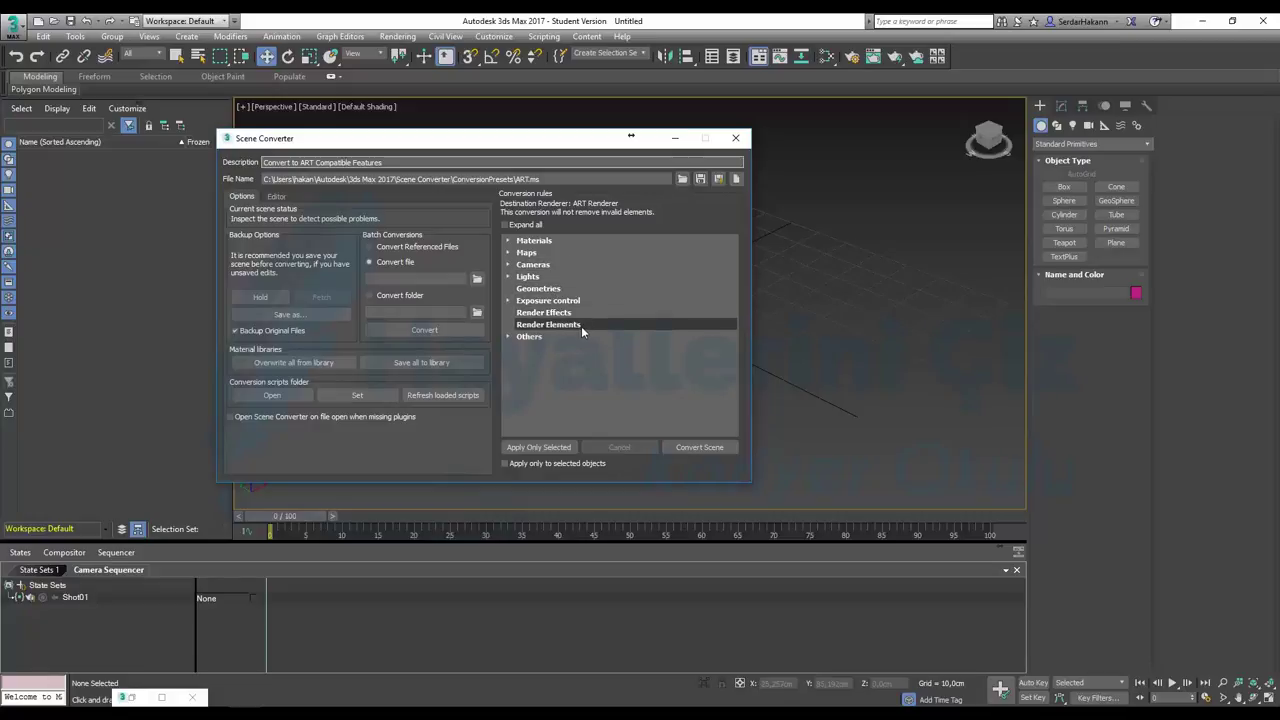
{"action": "left_click", "coordinate": [508, 336]}
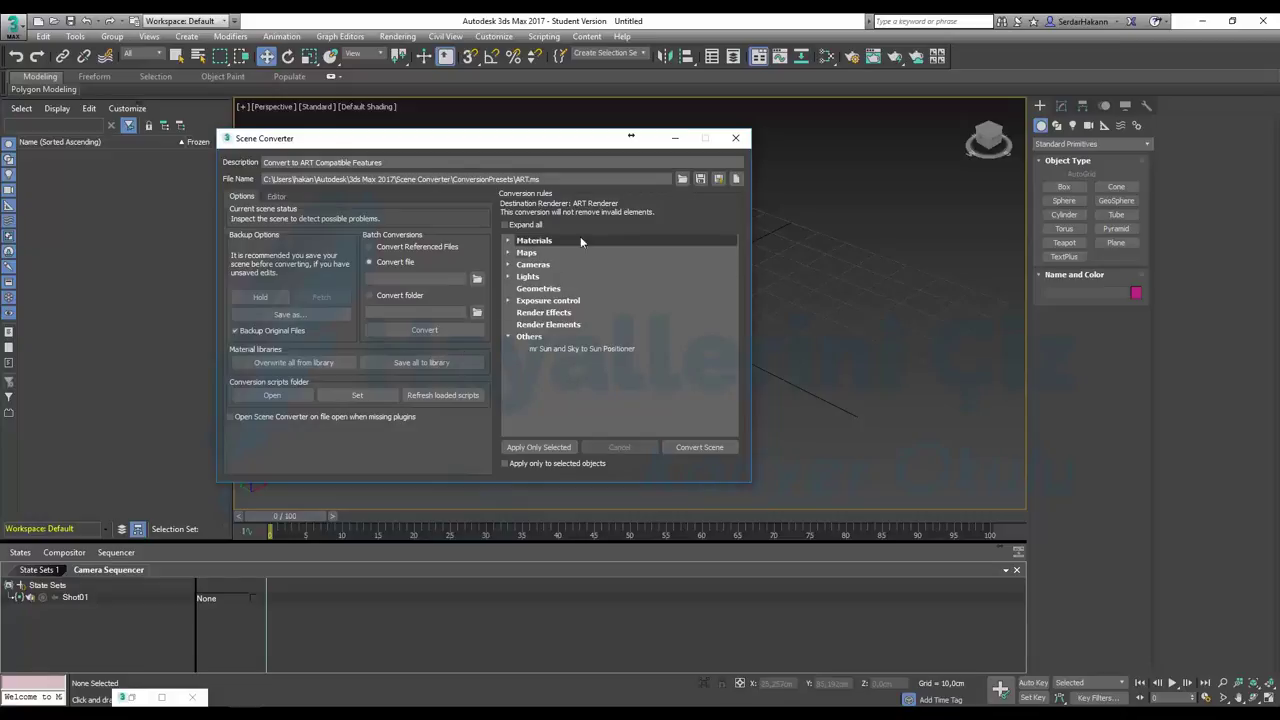
{"action": "left_click", "coordinate": [523, 224]}
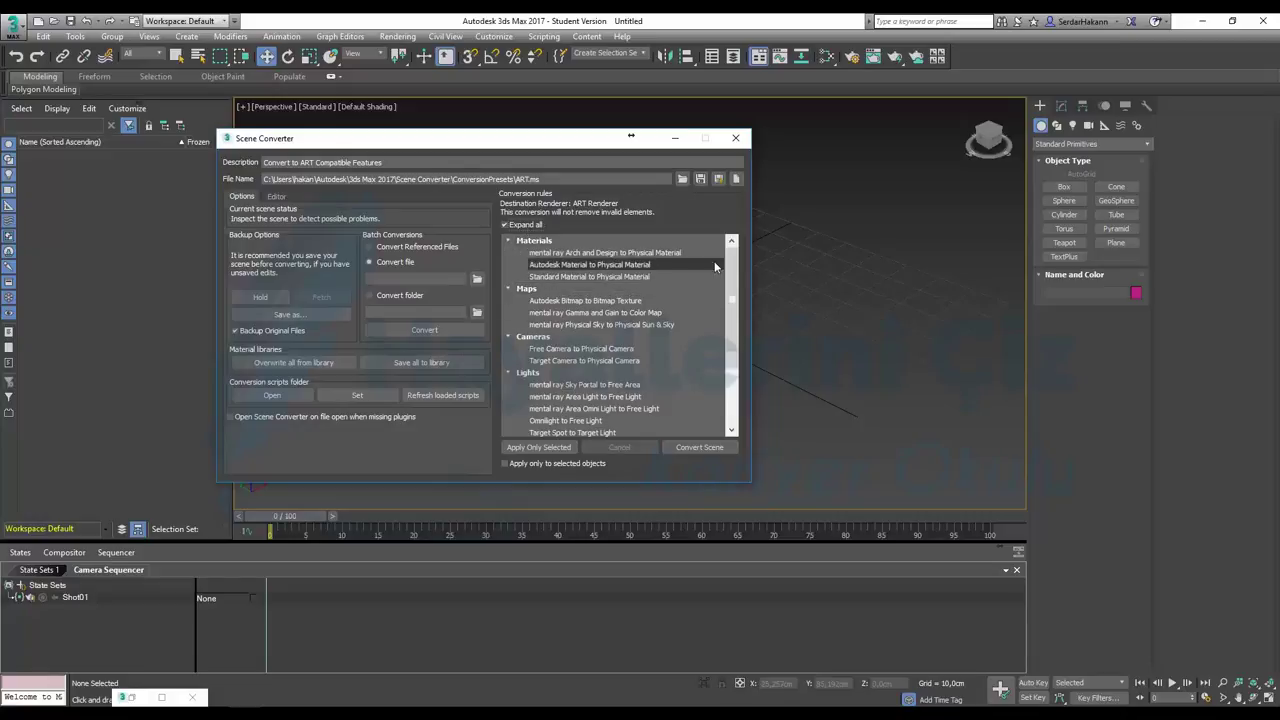
{"action": "left_click_drag", "start_coordinate": [731, 298], "coordinate": [754, 377]}
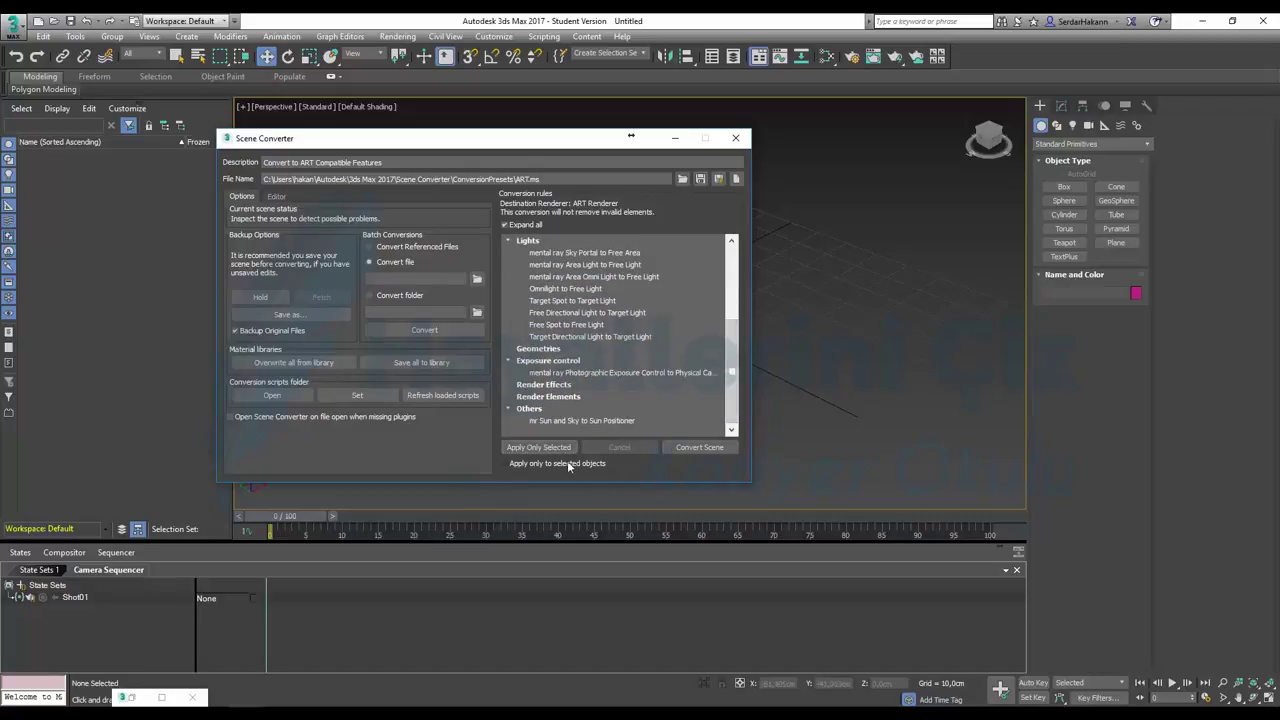
{"action": "scroll", "coordinate": [590, 290], "scroll_direction": "up", "scroll_amount": 3}
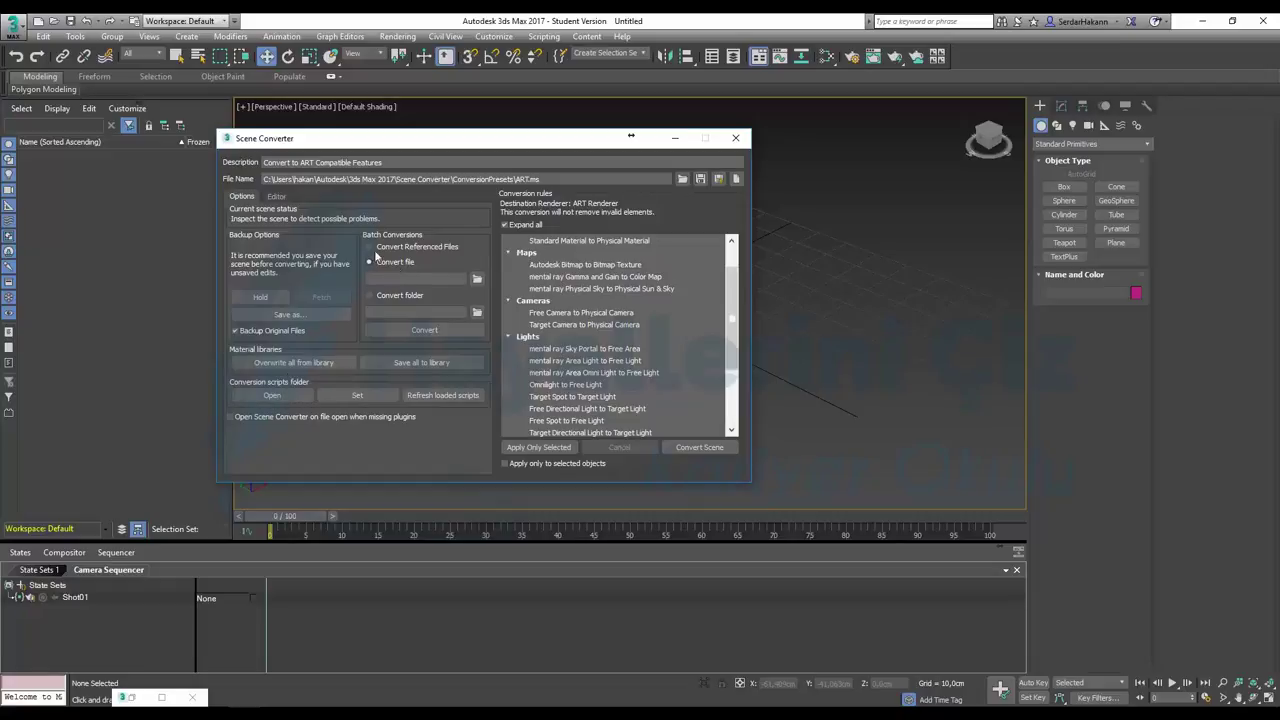
In the Editor, map Autodesk Generic materials to Physical Material and enlarge the Scene Converter.
{"action": "left_click", "coordinate": [277, 196]}
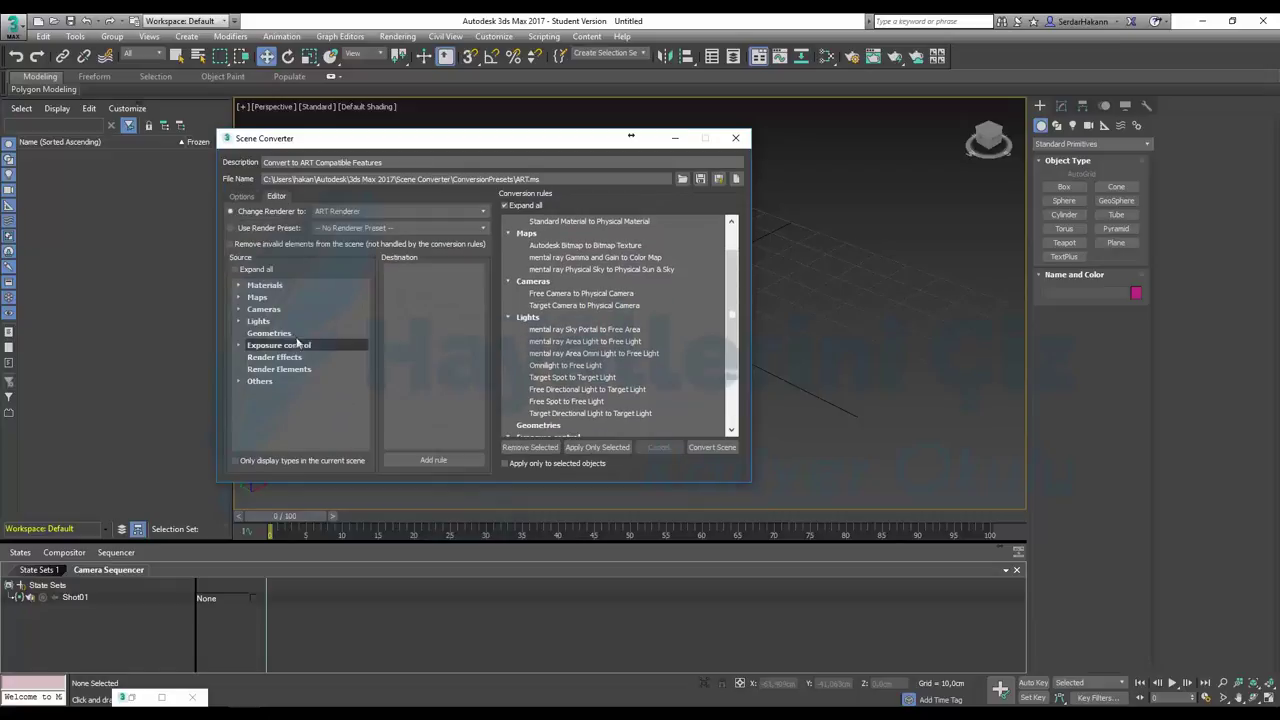
{"action": "left_click", "coordinate": [240, 286]}
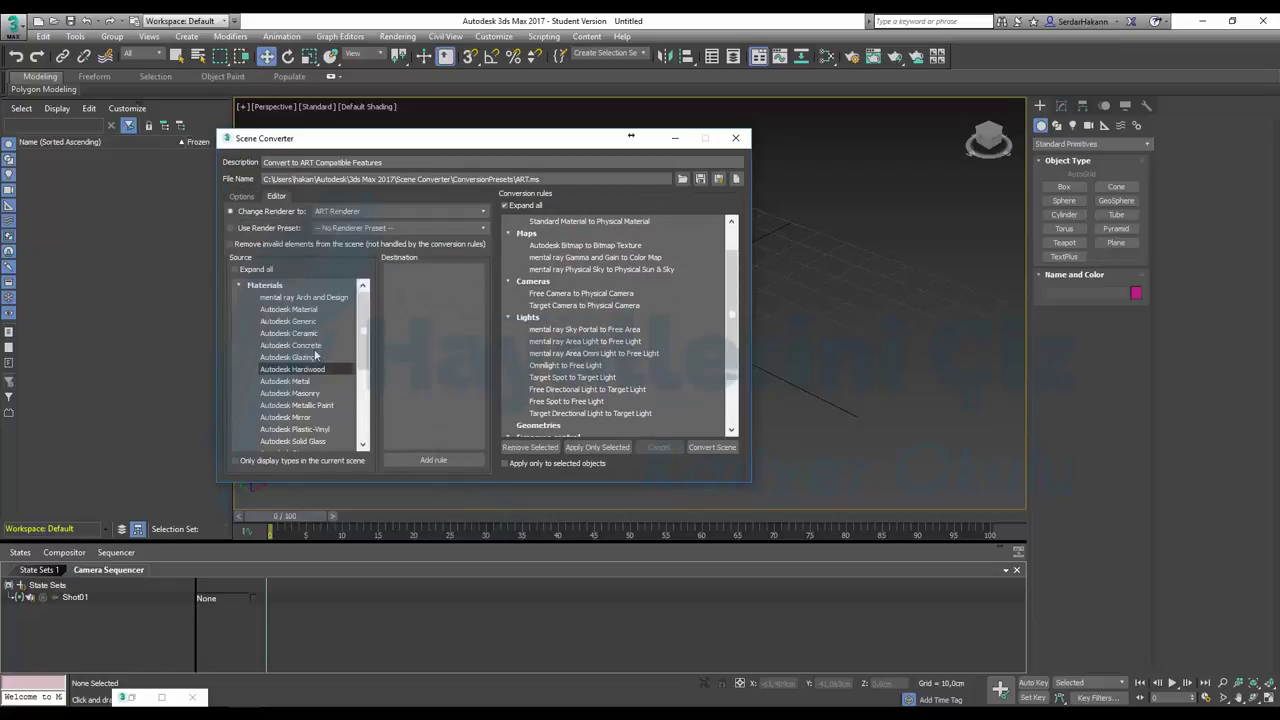
{"action": "left_click", "coordinate": [288, 321]}
{"action": "left_click", "coordinate": [398, 283]}
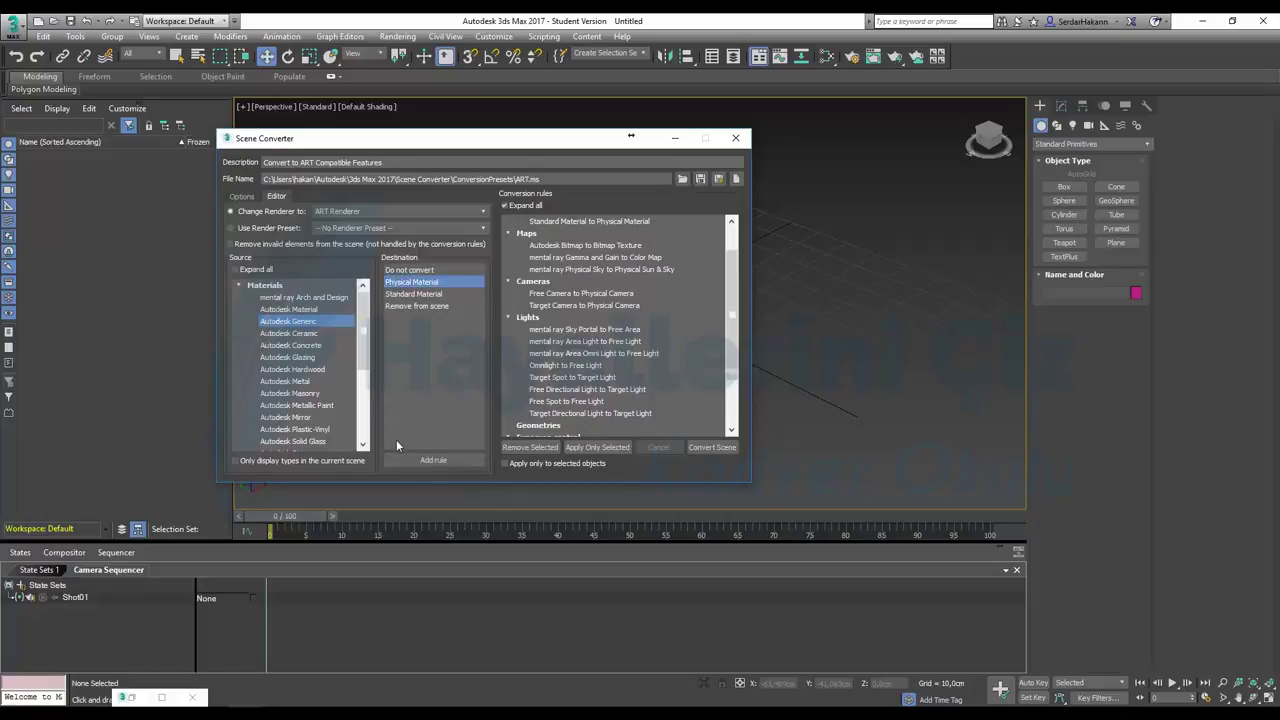
{"action": "left_click_drag", "start_coordinate": [754, 486], "coordinate": [997, 585]}
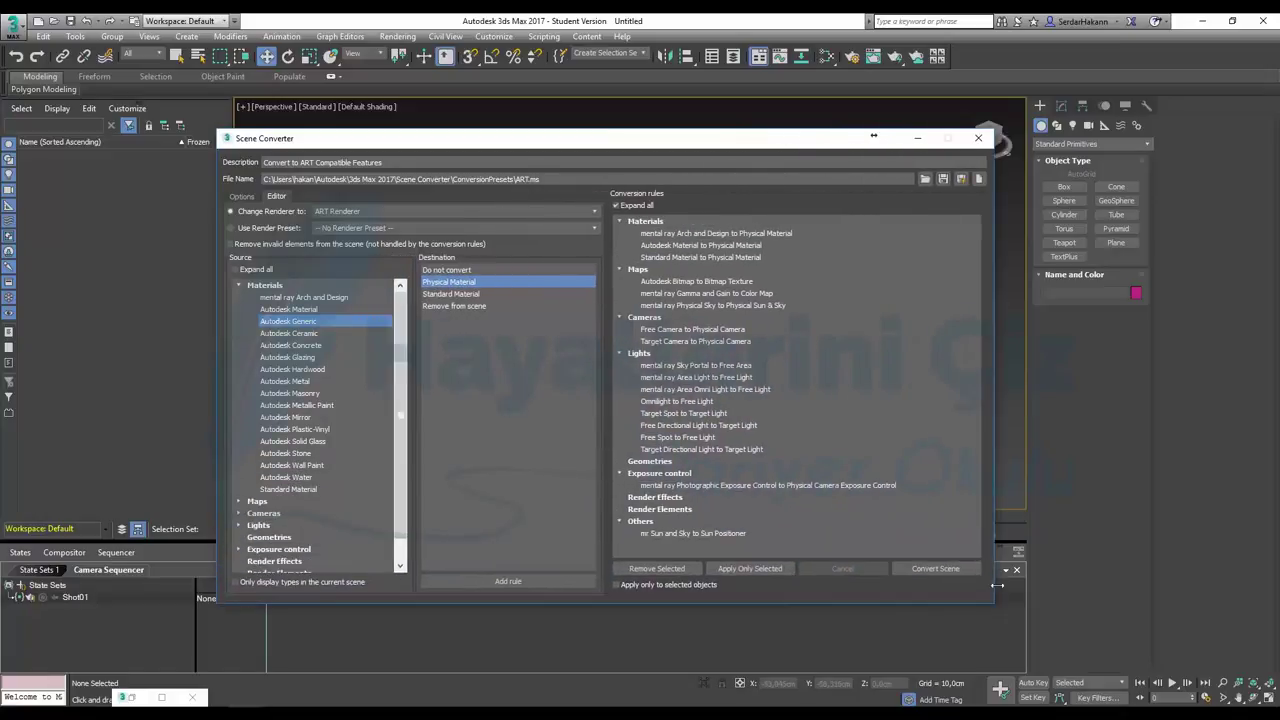
{"action": "left_click_drag", "start_coordinate": [650, 145], "coordinate": [601, 115]}
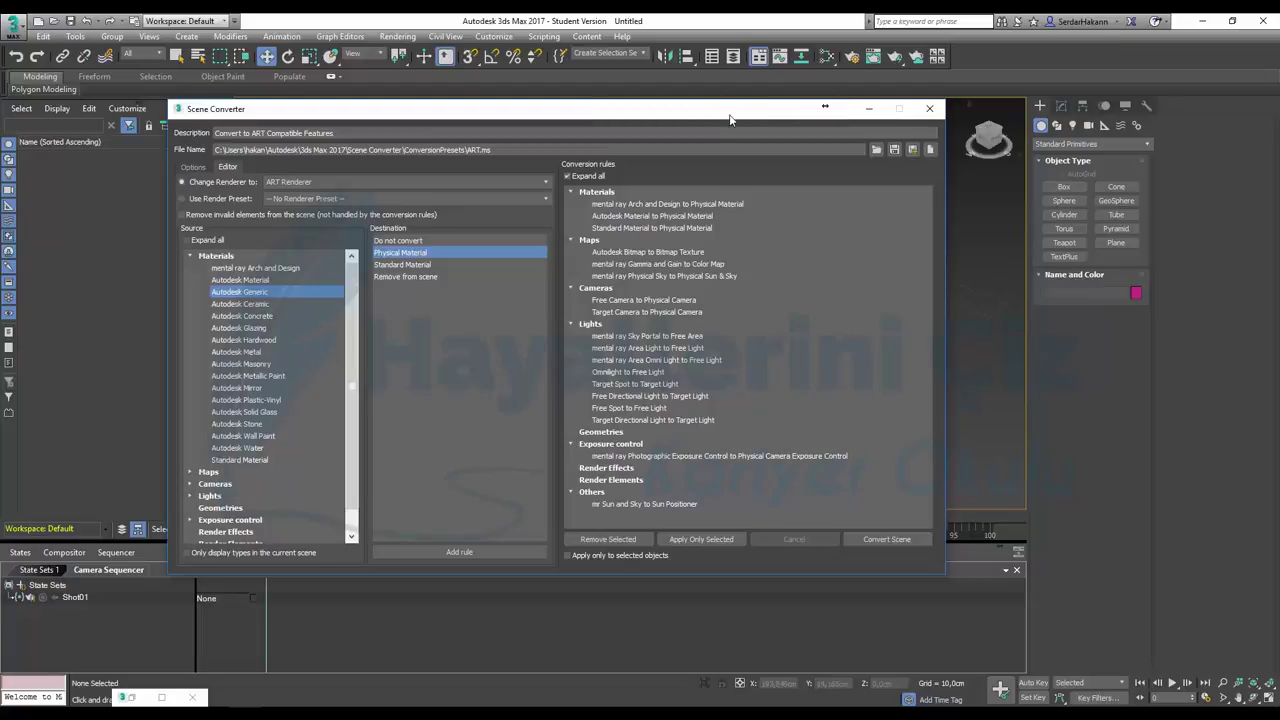
{"action": "left_click", "coordinate": [406, 38]}
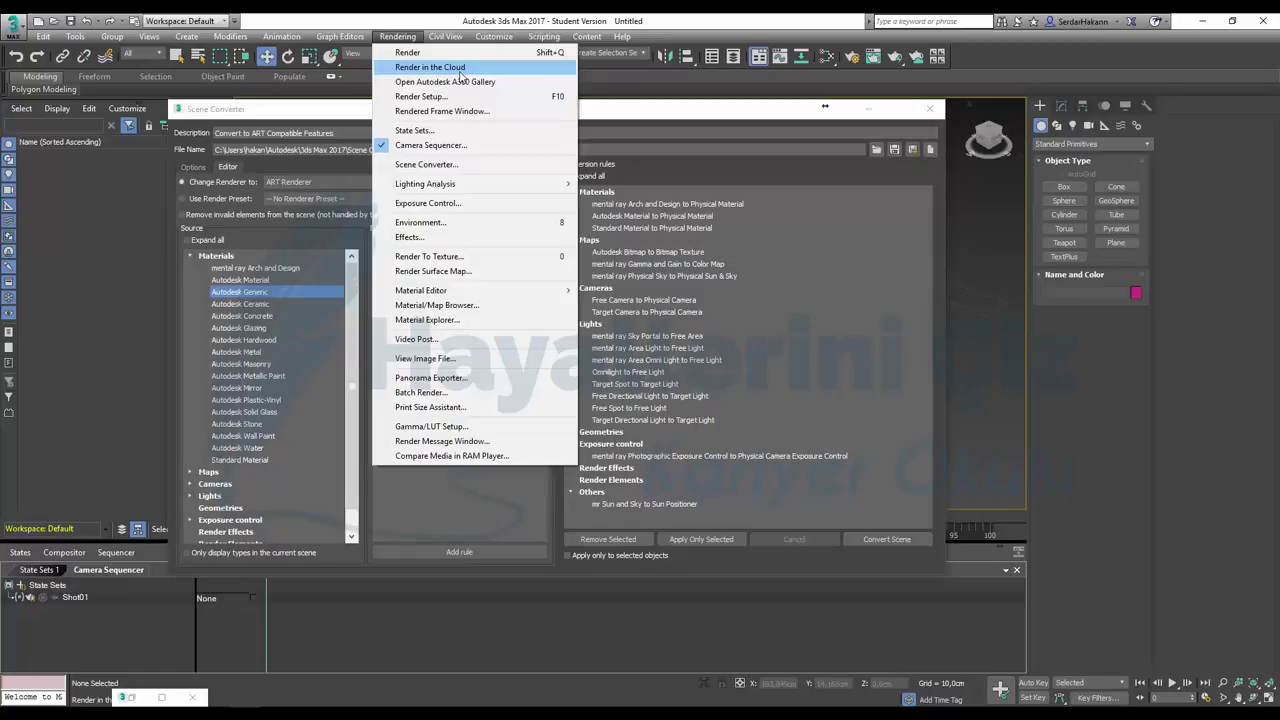
{"action": "left_click", "coordinate": [901, 292]}
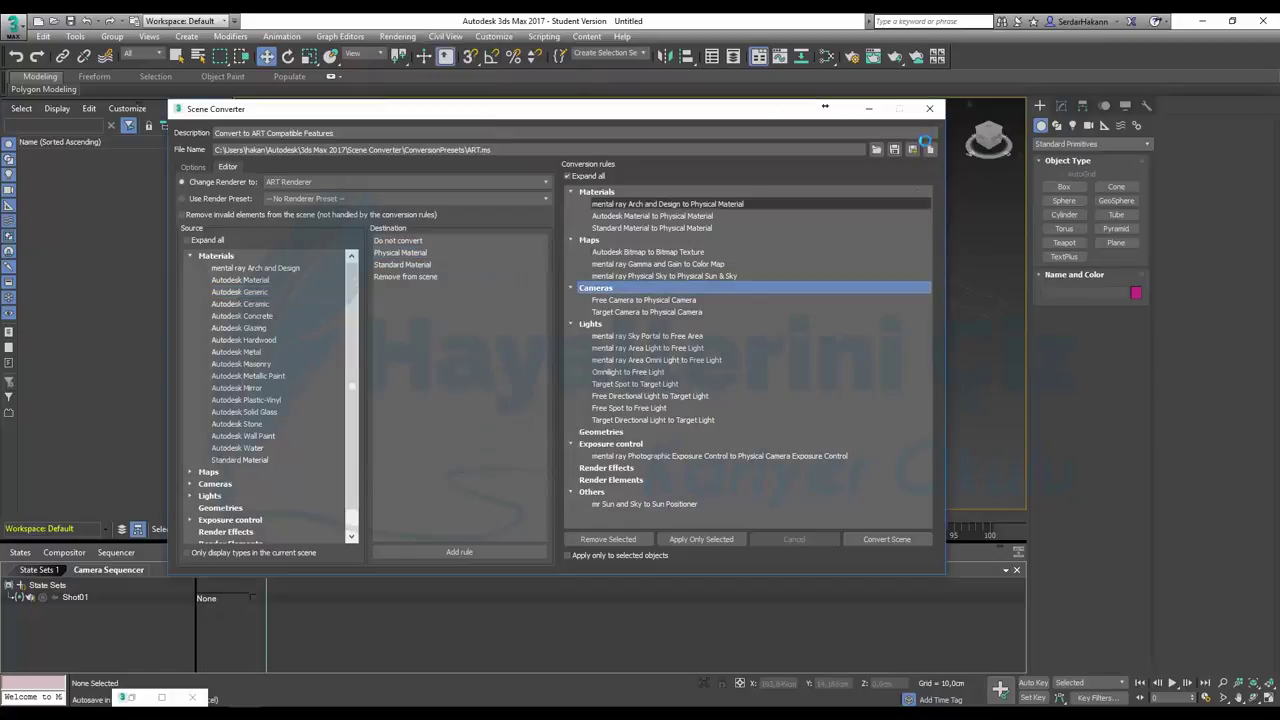
Close the Scene Converter, then draw a trial box and delete it.
{"action": "left_click", "coordinate": [932, 110]}
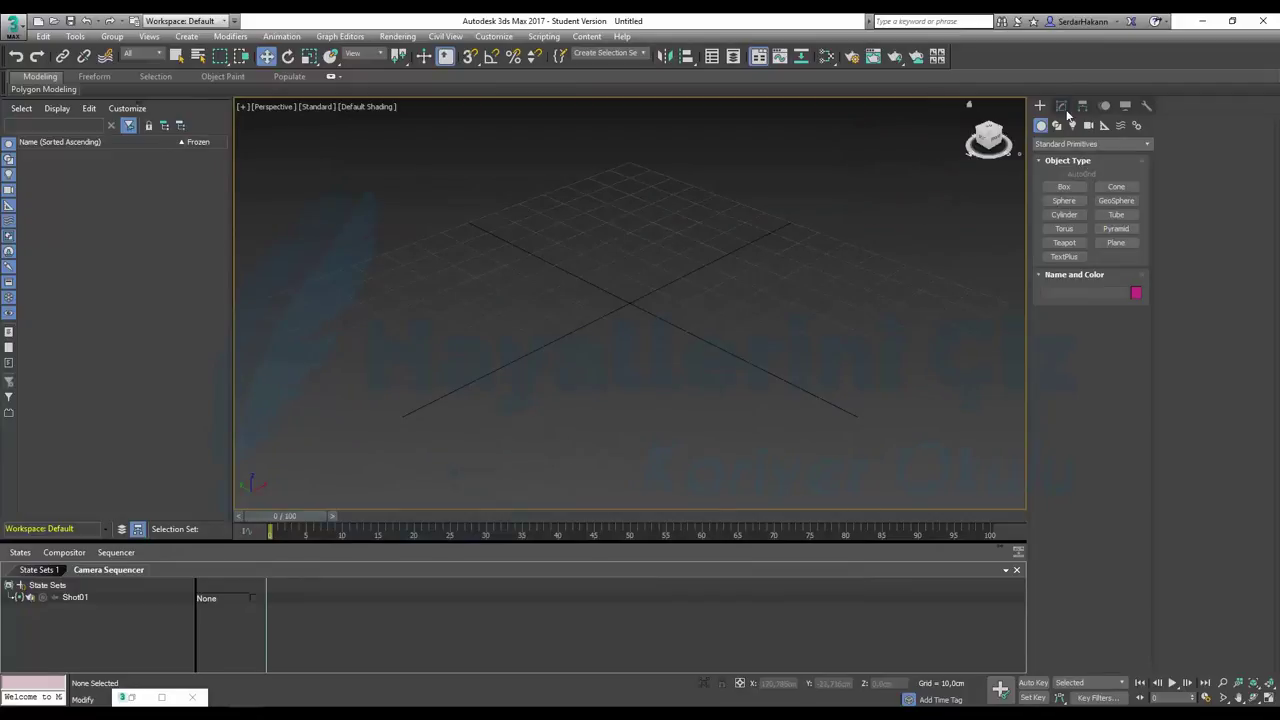
{"action": "left_click", "coordinate": [1065, 186]}
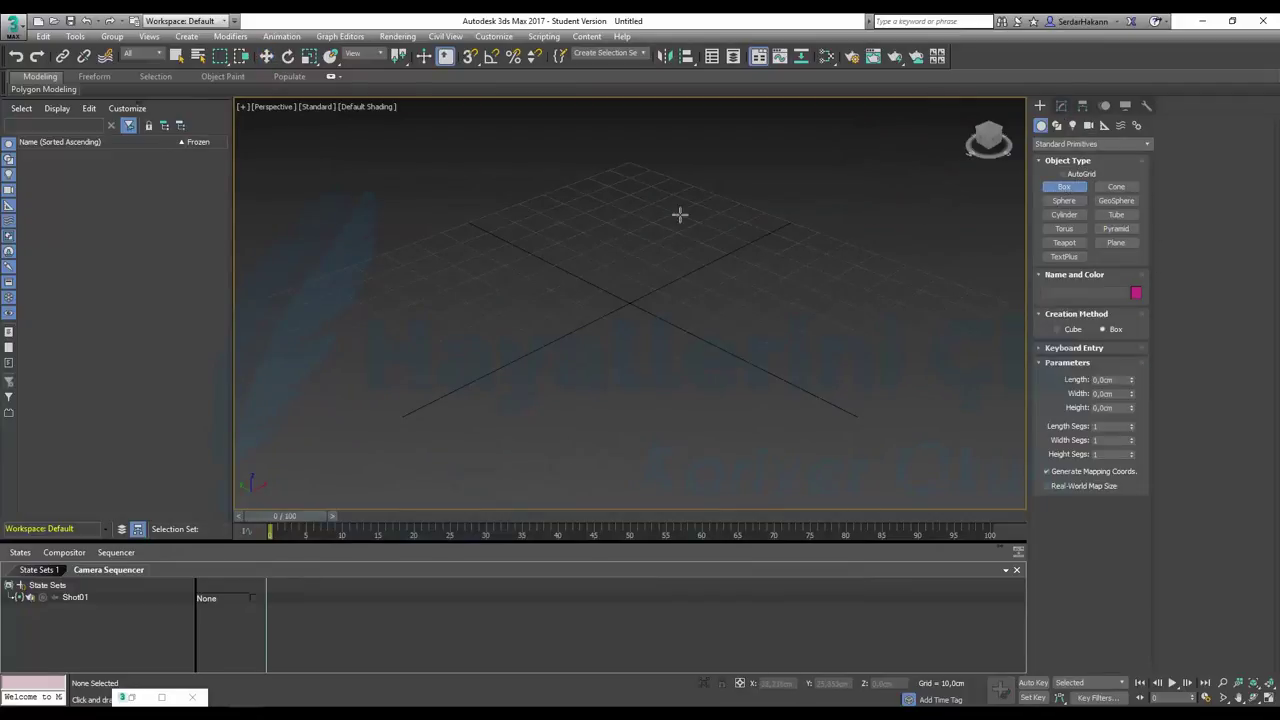
{"action": "left_click_drag", "start_coordinate": [686, 214], "coordinate": [645, 370]}
{"action": "left_click_drag", "start_coordinate": [645, 465], "coordinate": [614, 340]}
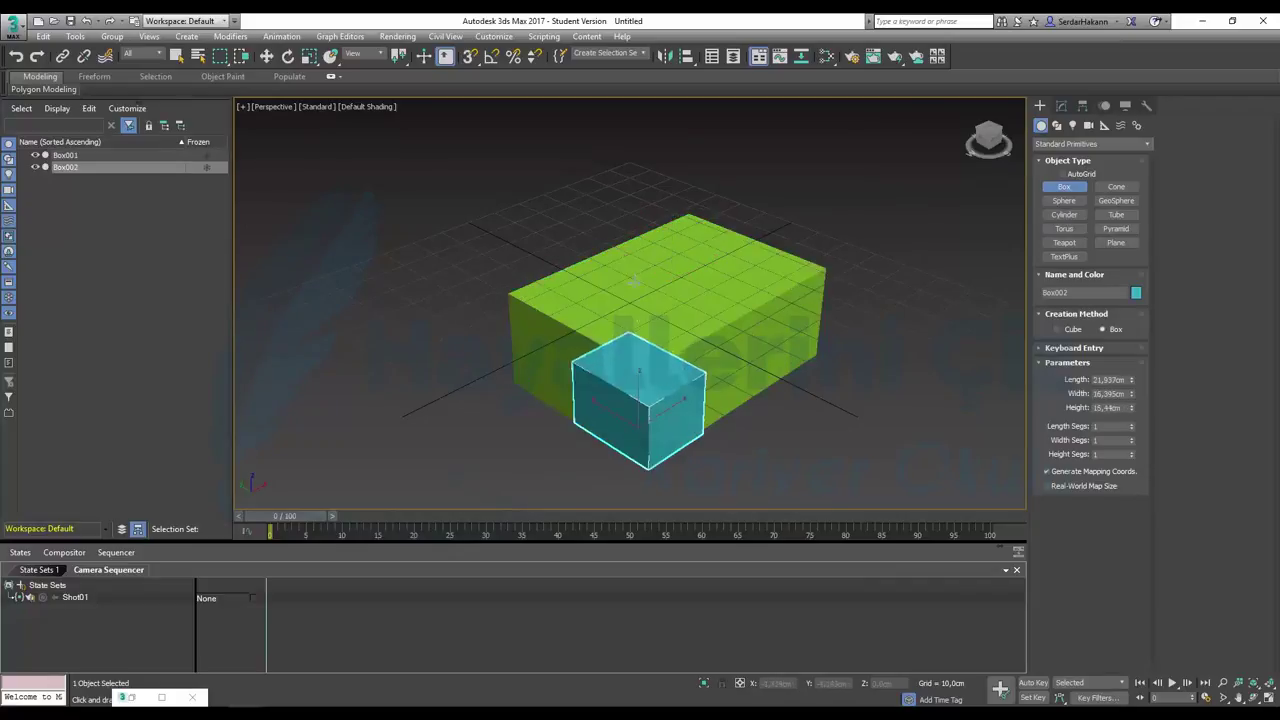
{"action": "right_click", "coordinate": [647, 196]}
{"action": "key", "text": "w"}
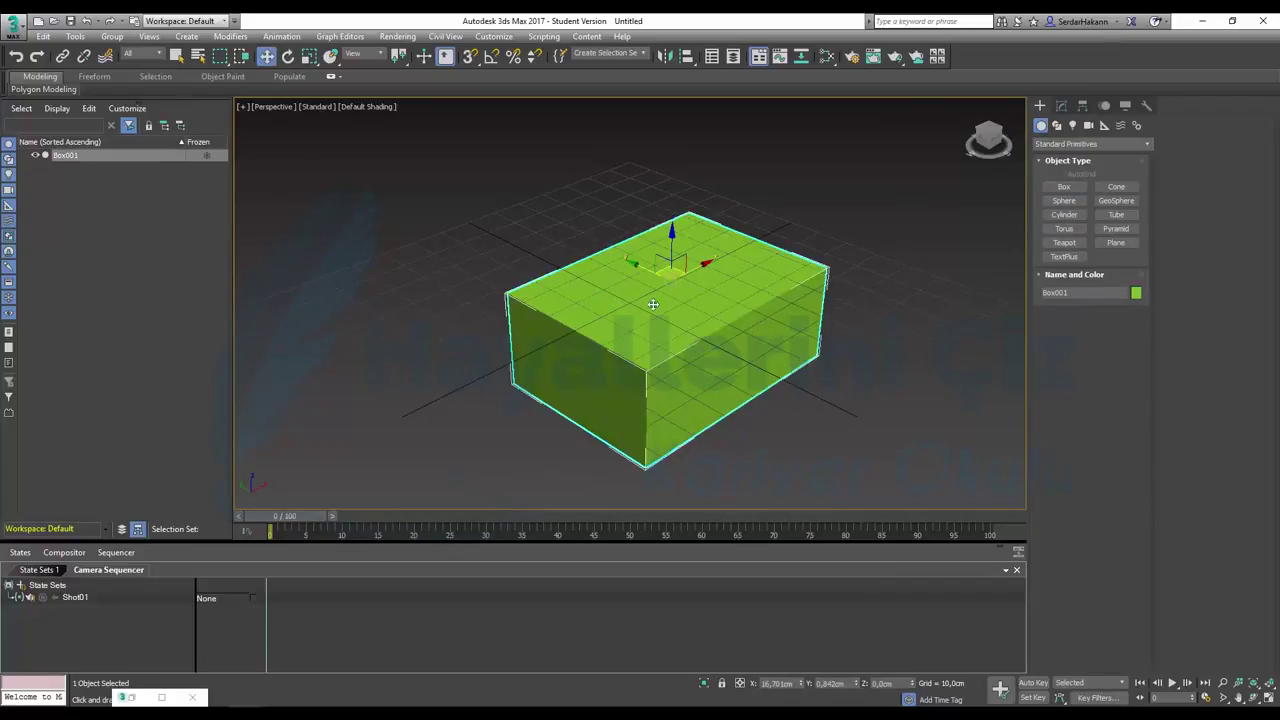
{"action": "left_click_drag", "start_coordinate": [677, 246], "coordinate": [675, 180]}
{"action": "key", "text": "Delete"}
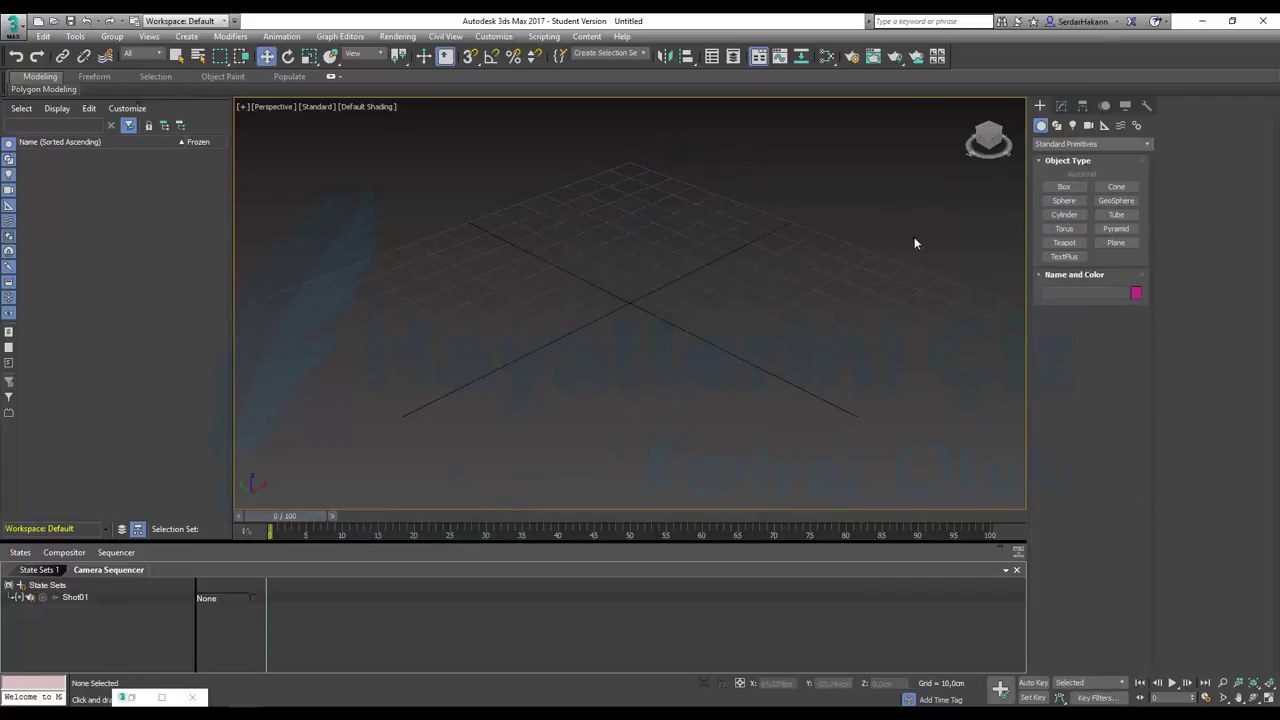
Draw a new 46,975 × 70,415 × 44,066 cm box and show its parameters in the Modify panel.
{"action": "left_click", "coordinate": [1064, 187]}
{"action": "left_click_drag", "start_coordinate": [669, 254], "coordinate": [767, 247]}
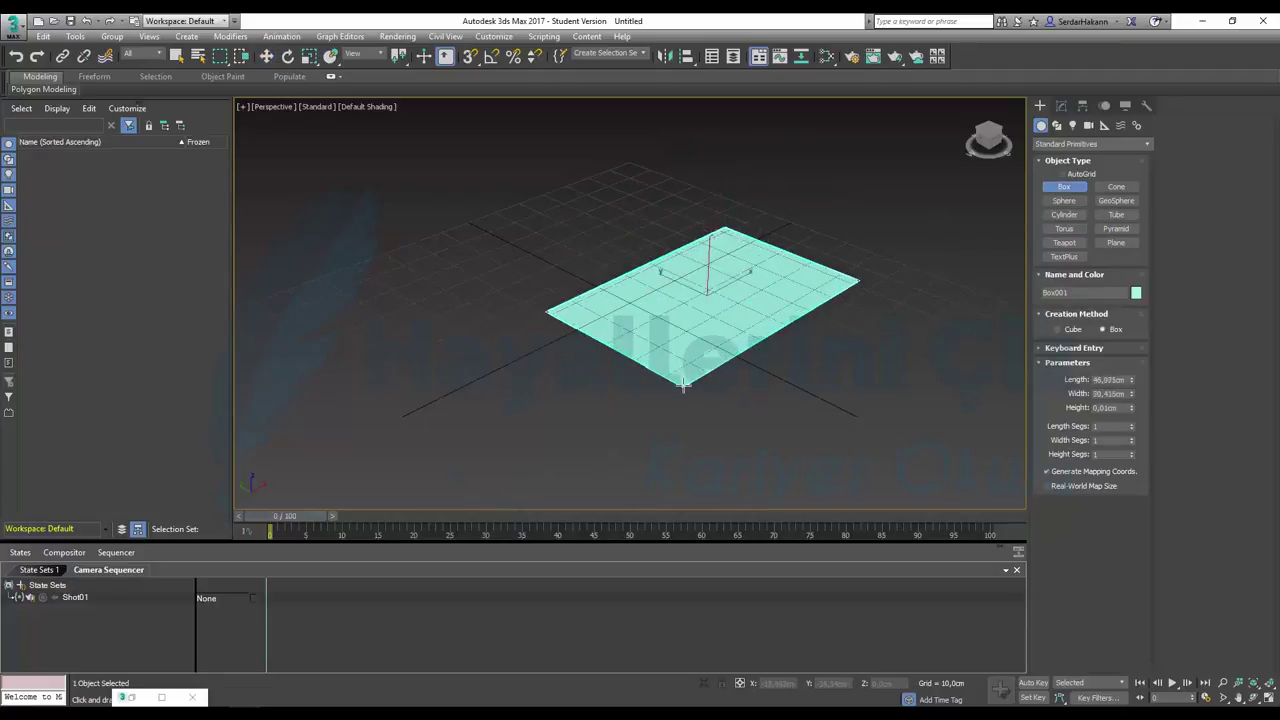
{"action": "left_click_drag", "start_coordinate": [704, 292], "coordinate": [683, 387]}
{"action": "left_click", "coordinate": [773, 242]}
{"action": "middle_click_drag", "start_coordinate": [773, 242], "coordinate": [667, 302]}
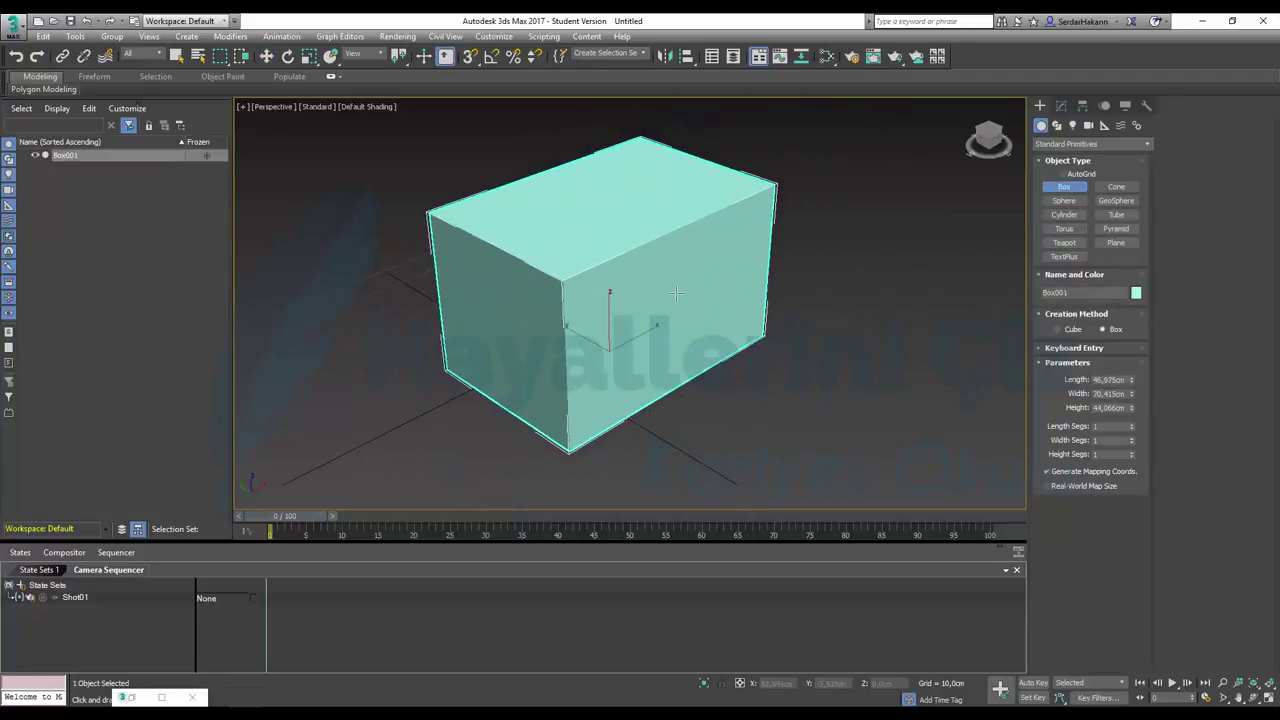
{"action": "left_click", "coordinate": [1050, 146]}
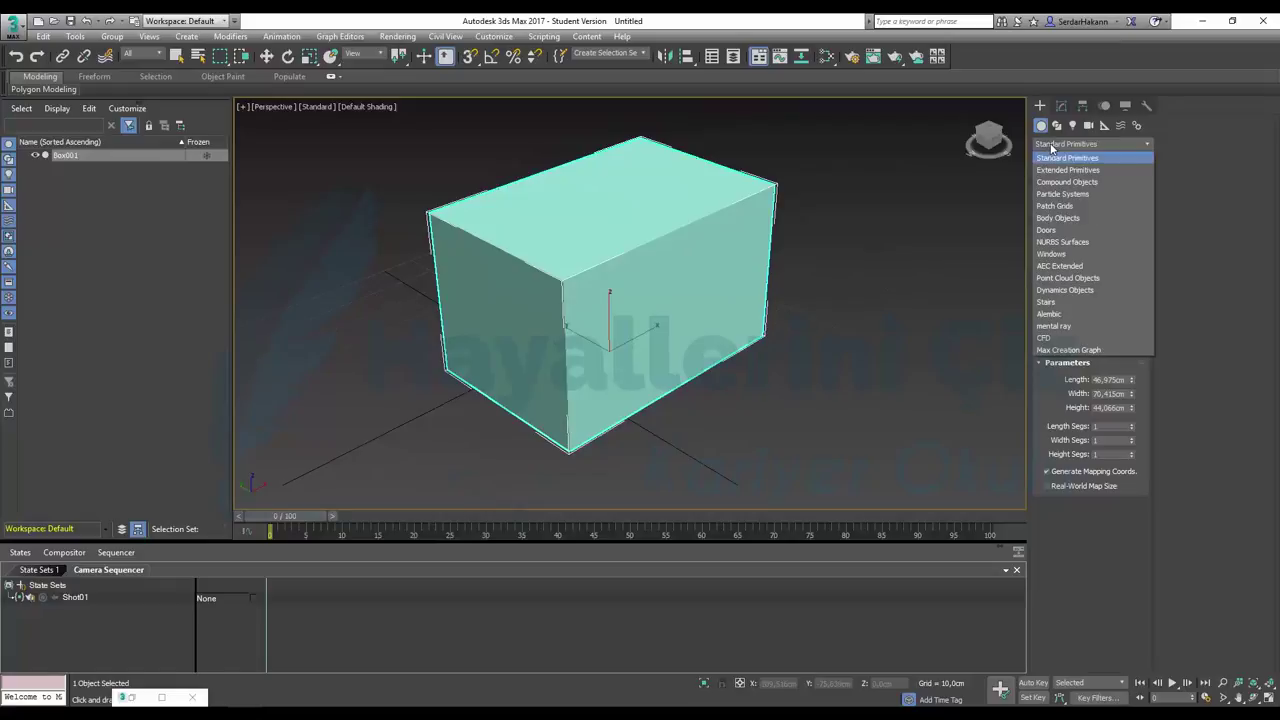
{"action": "left_click", "coordinate": [1048, 157]}
{"action": "left_click", "coordinate": [1061, 105]}
{"action": "left_click", "coordinate": [1080, 145]}
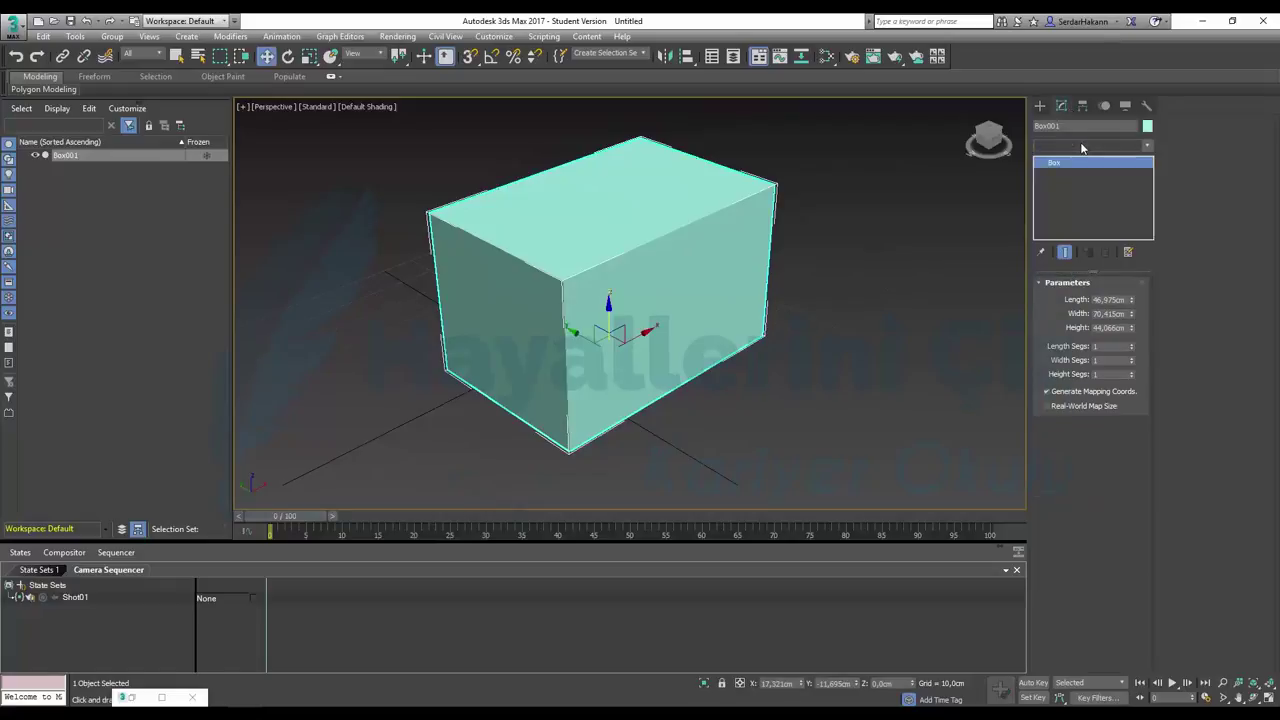
Add an Unwrap UVW modifier to Box001 and open its UV editor.
{"action": "key", "text": "u"}
{"action": "key", "text": "v"}
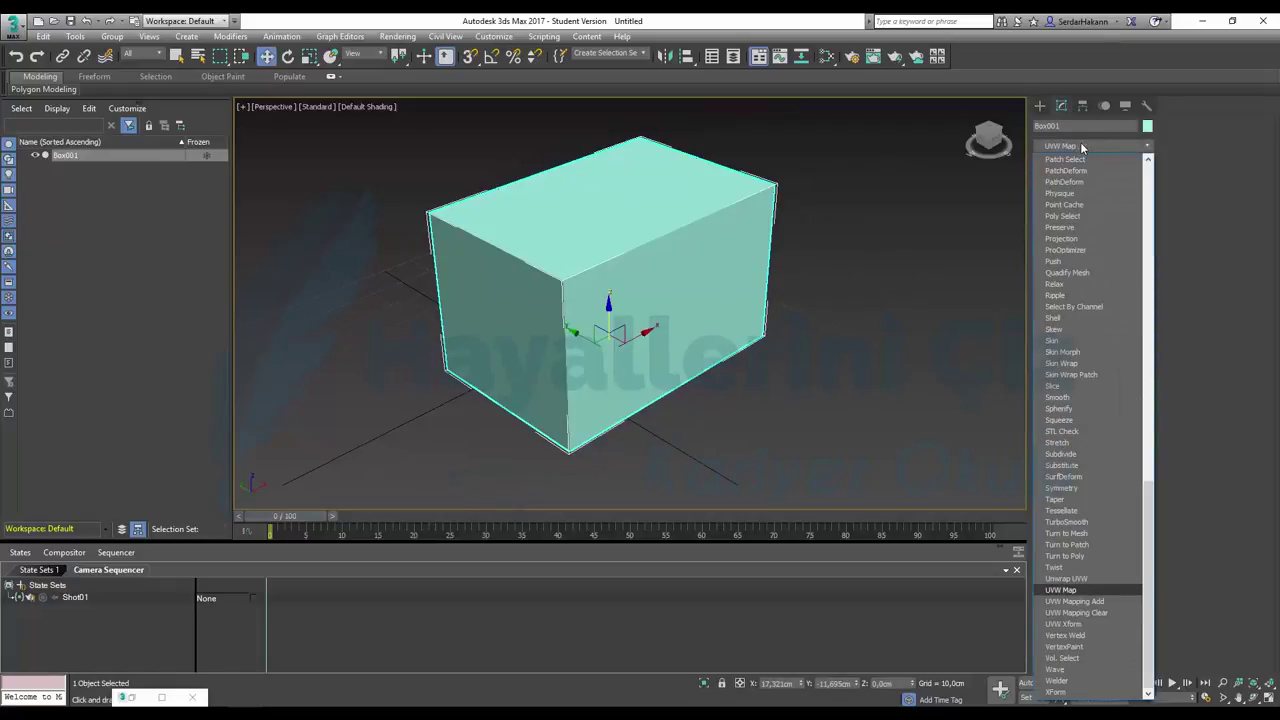
{"action": "left_click", "coordinate": [1078, 579]}
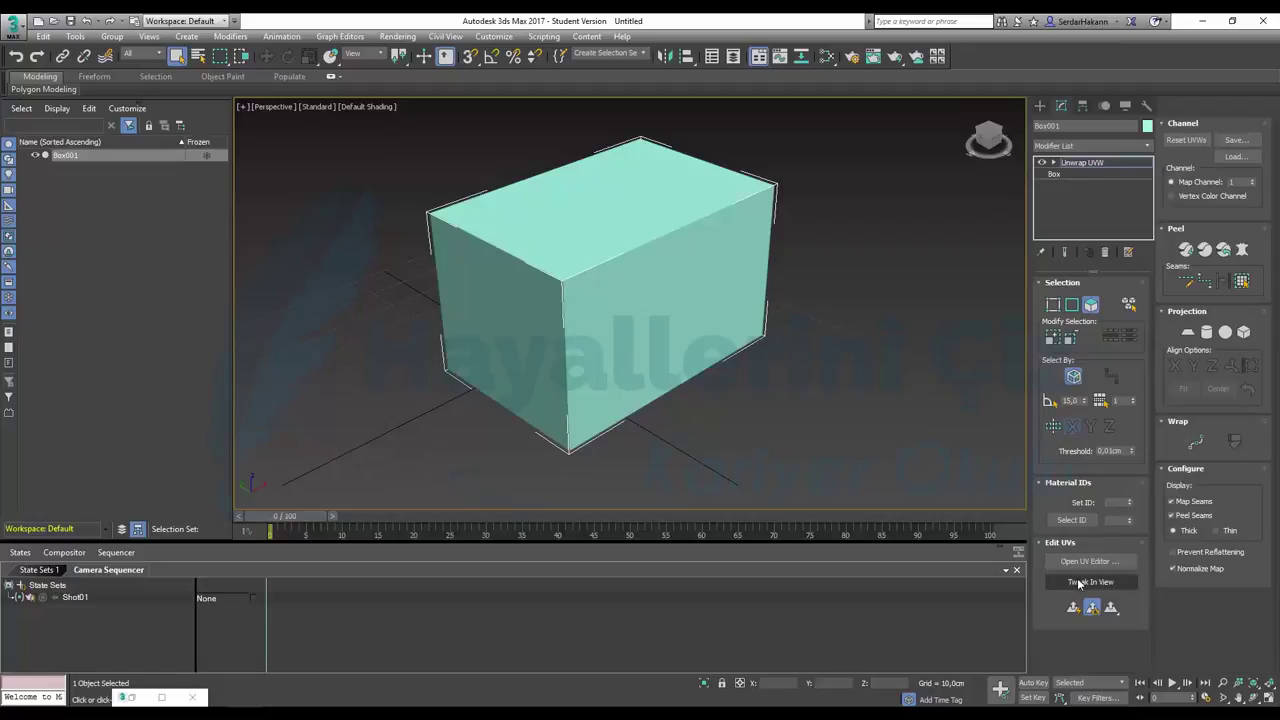
{"action": "left_click", "coordinate": [1086, 562]}
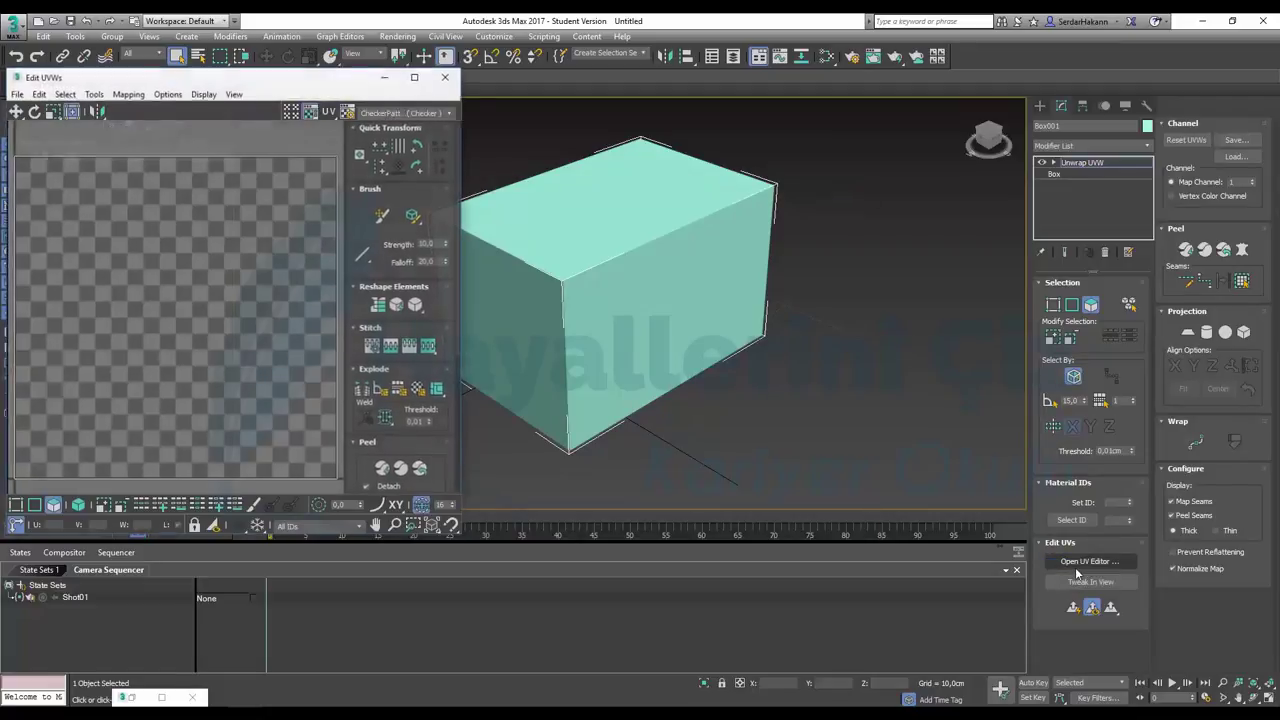
Enlarge the Edit UVWs window, select the box's UV face, then minimize the editor.
{"action": "left_click_drag", "start_coordinate": [224, 81], "coordinate": [321, 96]}
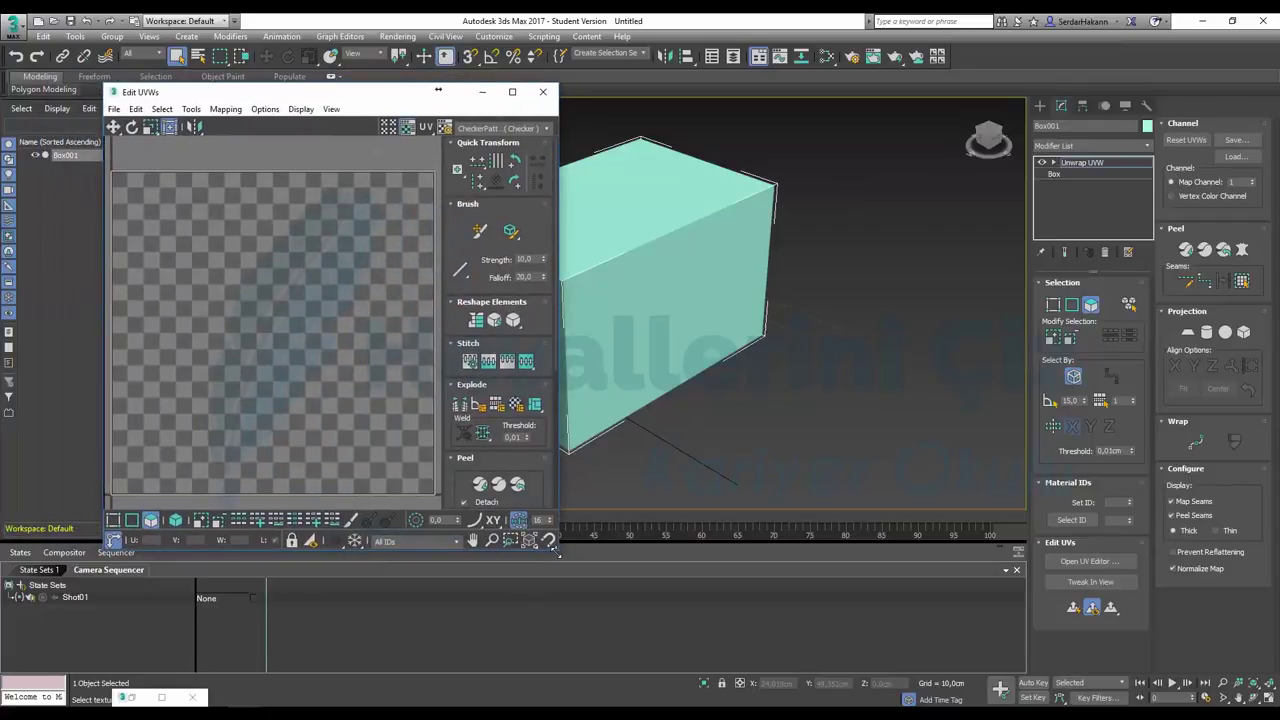
{"action": "left_click_drag", "start_coordinate": [557, 550], "coordinate": [870, 708]}
{"action": "left_click_drag", "start_coordinate": [480, 84], "coordinate": [480, 14]}
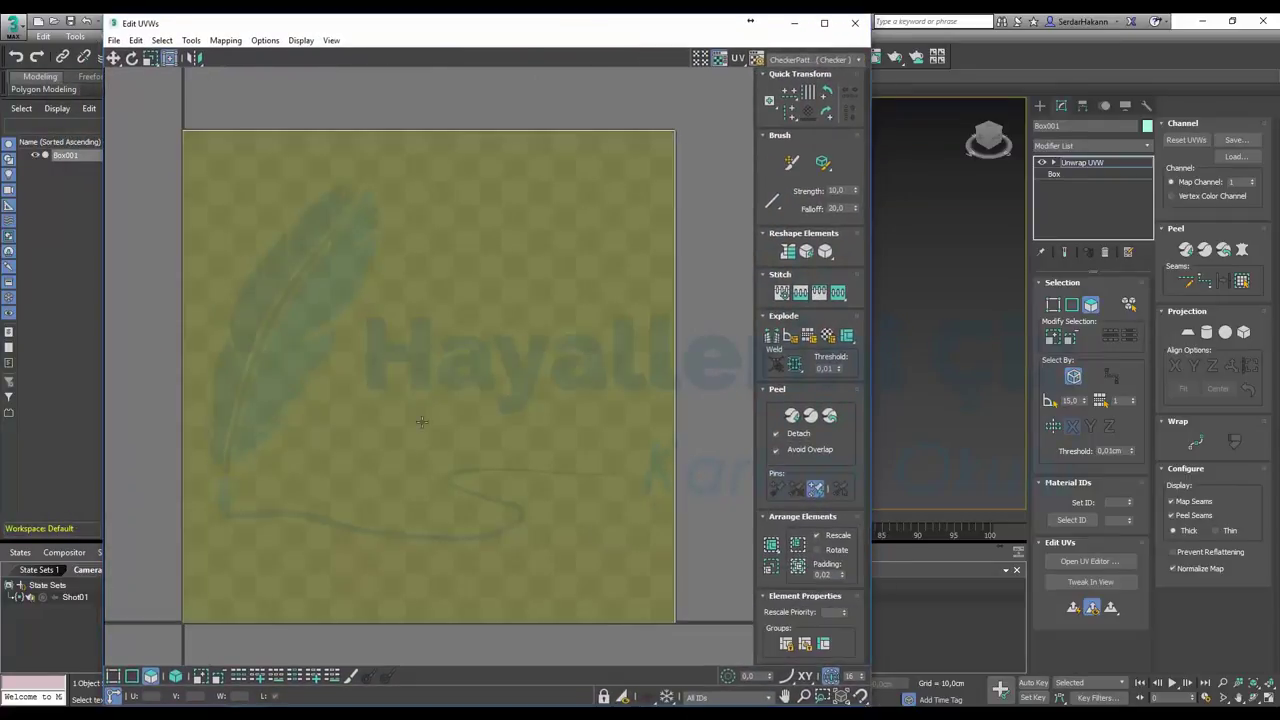
{"action": "left_click", "coordinate": [415, 387]}
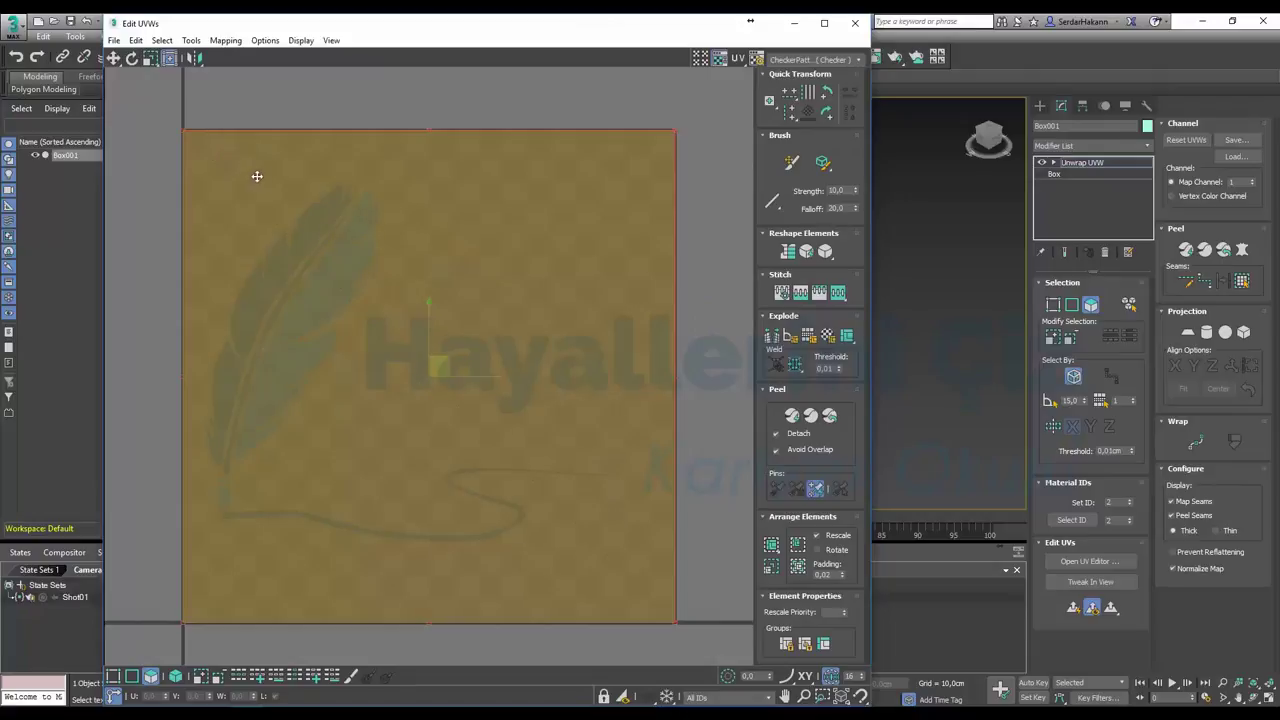
{"action": "left_click", "coordinate": [480, 237]}
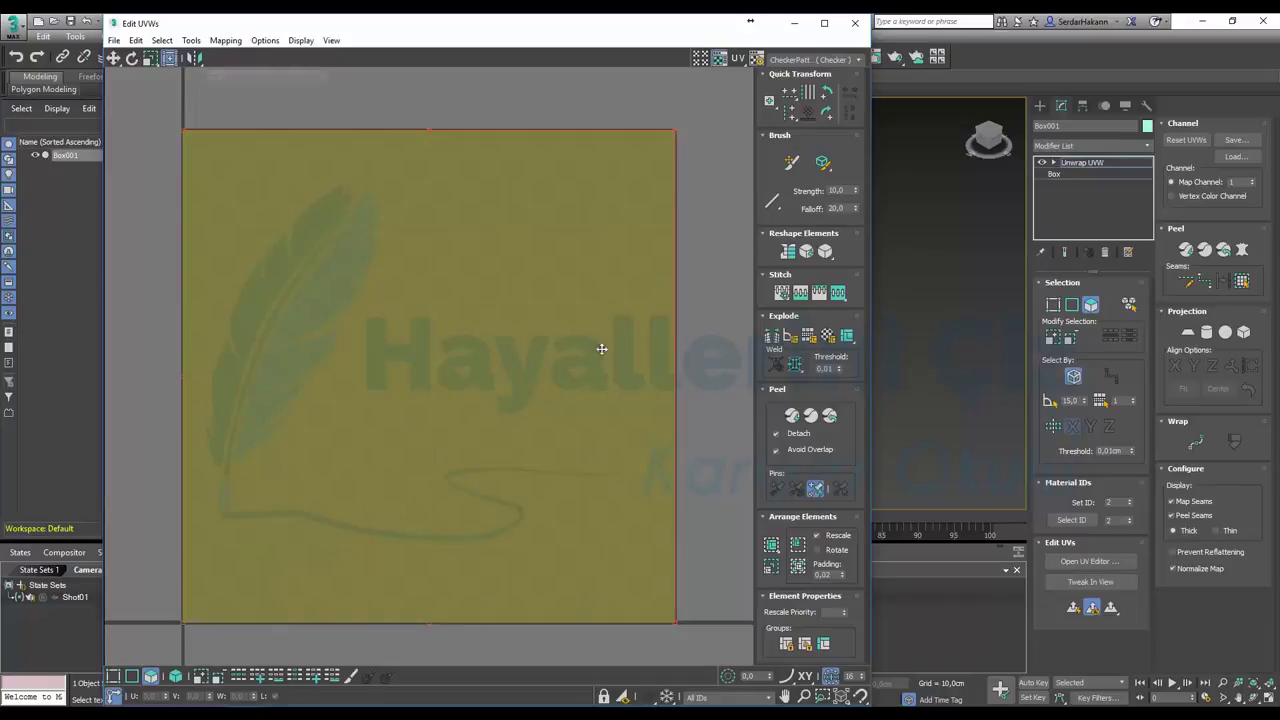
{"action": "left_click", "coordinate": [300, 154]}
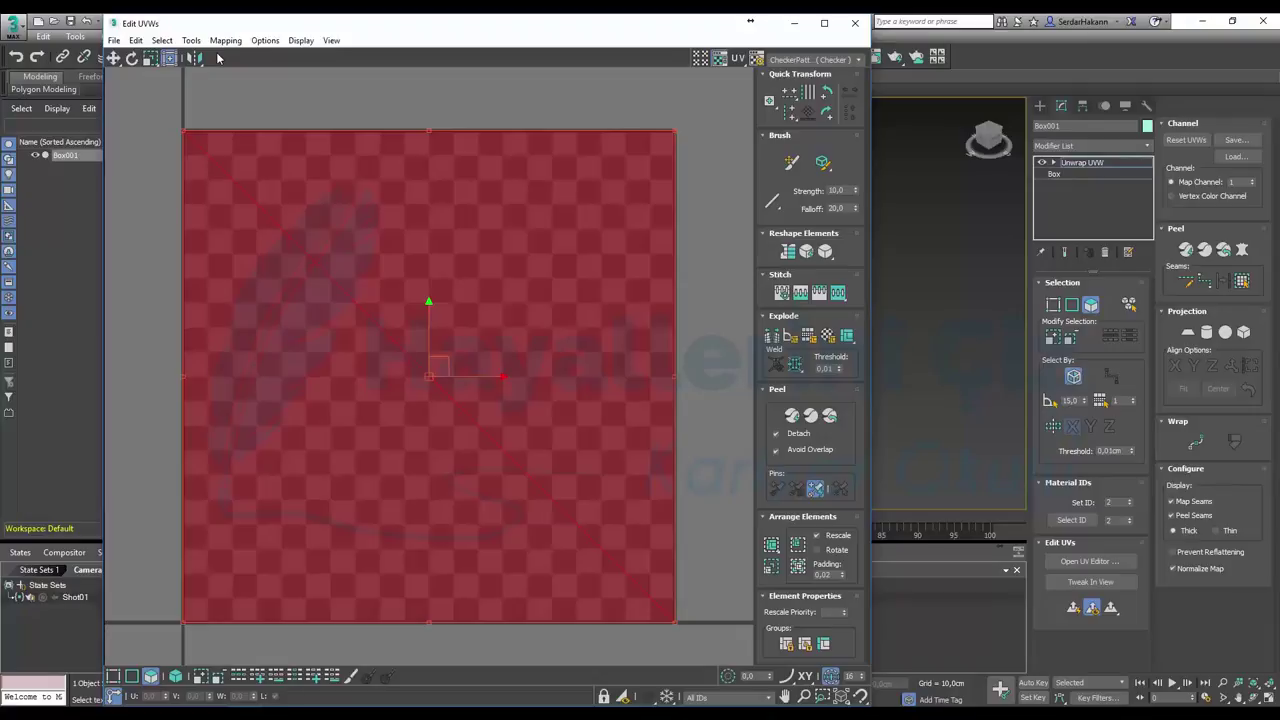
{"action": "left_click", "coordinate": [794, 25]}
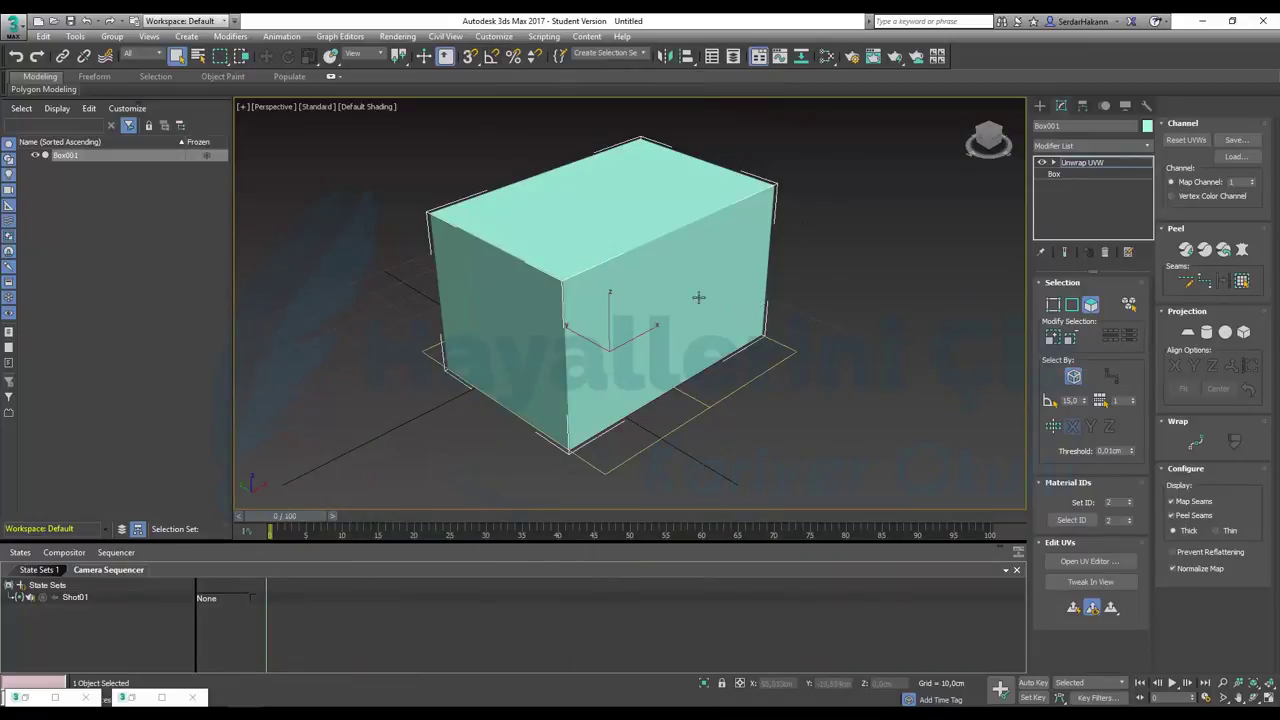
Convert Box001 to an Editable Poly and switch to Edge sub-object mode.
{"action": "right_click", "coordinate": [650, 273]}
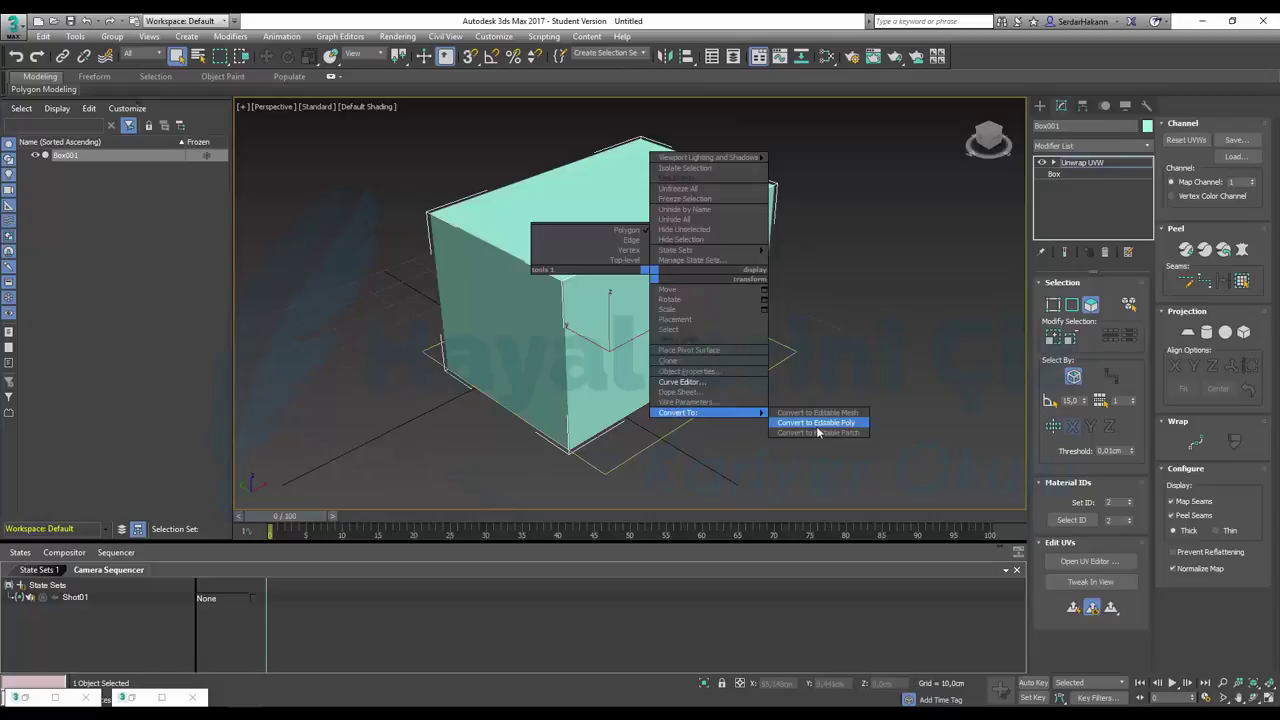
{"action": "left_click", "coordinate": [828, 431]}
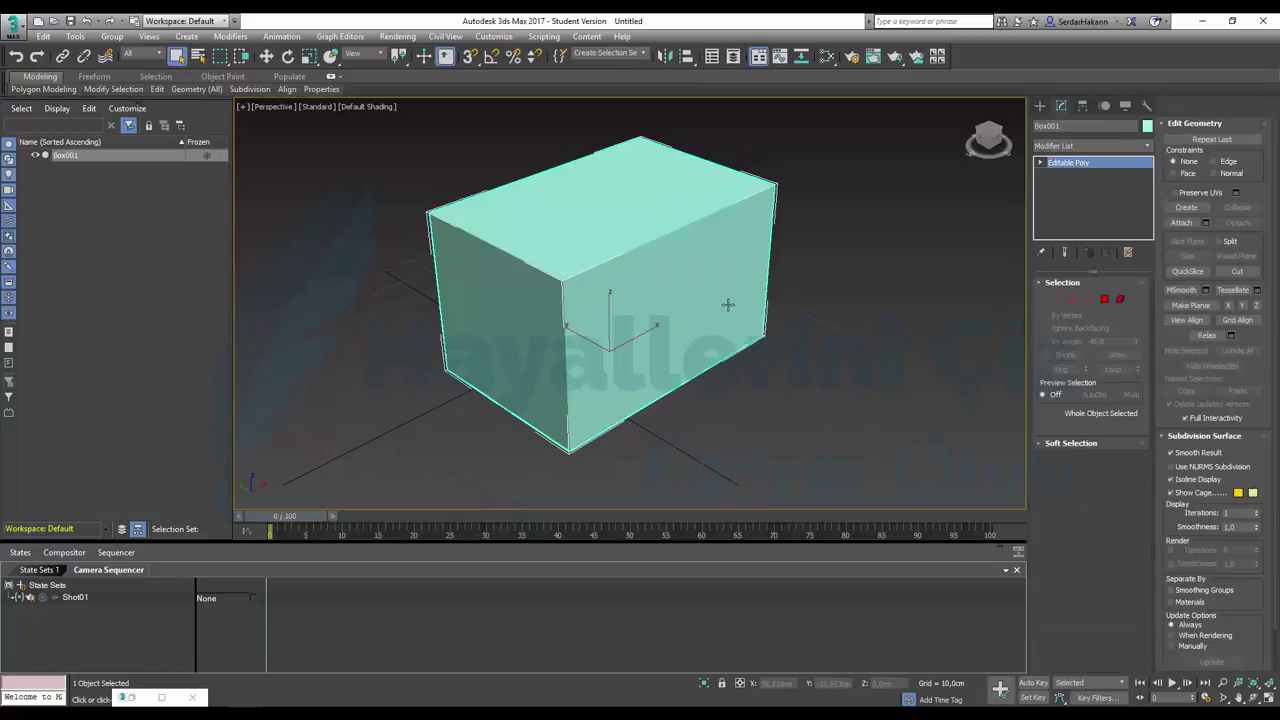
{"action": "left_click", "coordinate": [1073, 299]}
{"action": "left_click", "coordinate": [1057, 300]}
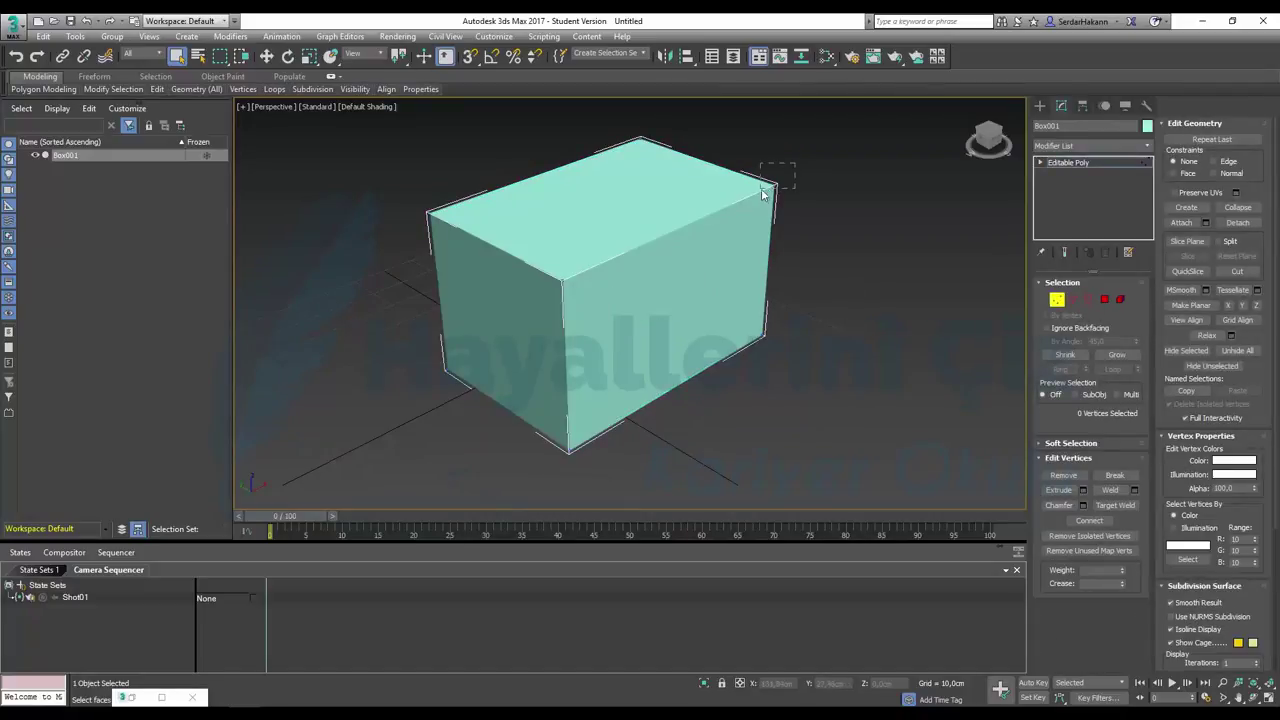
{"action": "key", "text": "2"}
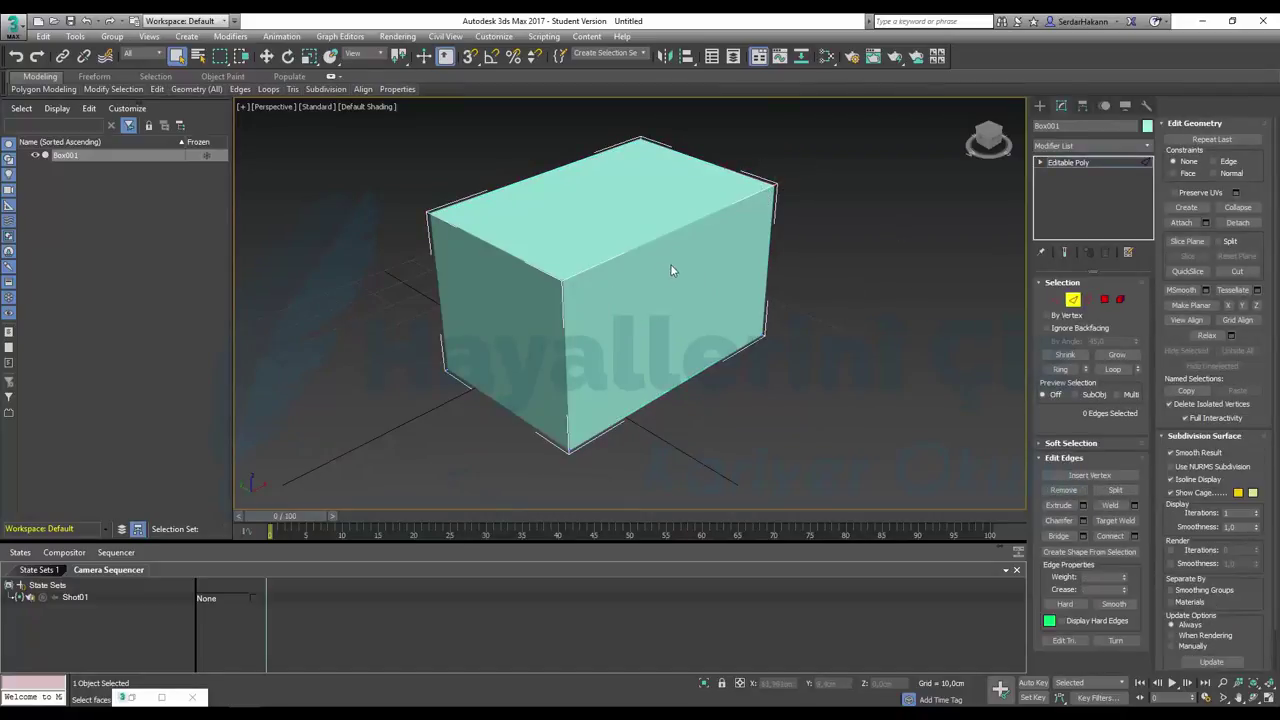
Lower one top edge of the box in Z so the top slopes into a wedge.
{"action": "left_click", "coordinate": [654, 240]}
{"action": "key", "text": "w"}
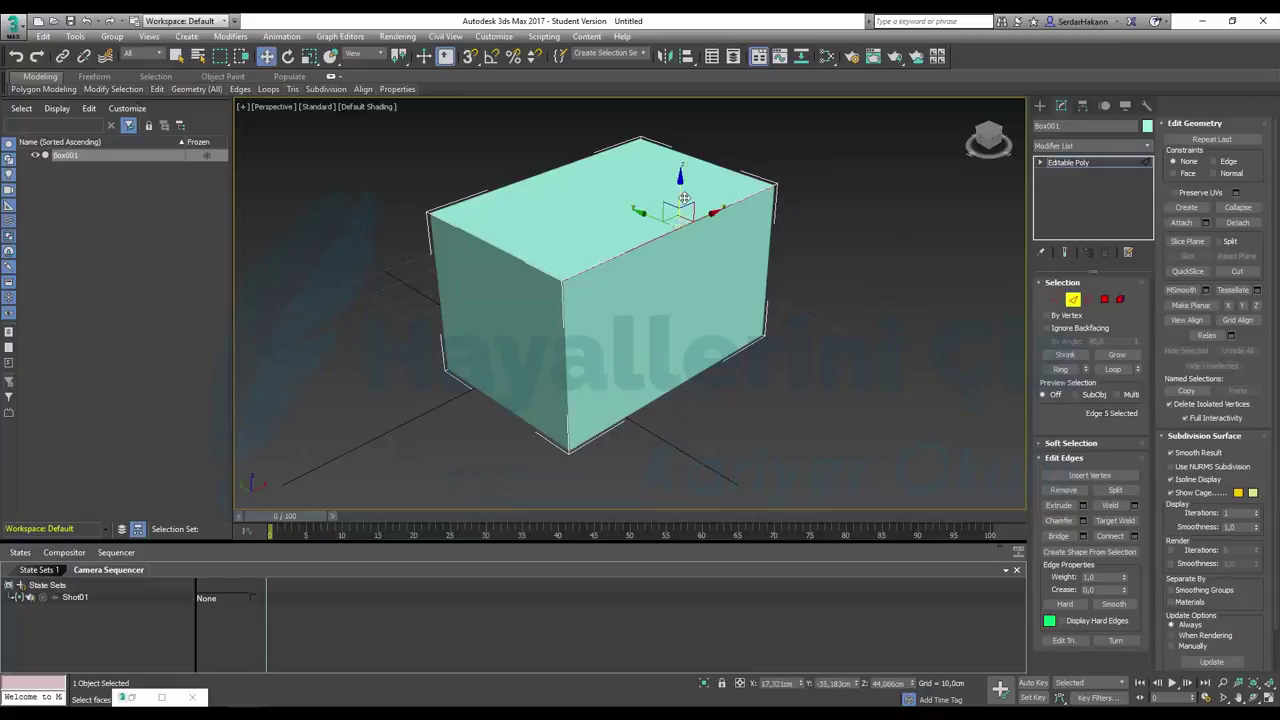
{"action": "mouse_move", "coordinate": [684, 198]}
{"action": "left_mouse_down"}
{"action": "mouse_move", "coordinate": [702, 283]}
{"action": "mouse_move", "coordinate": [600, 307]}
{"action": "left_mouse_up"}
{"action": "mouse_move", "coordinate": [660, 295]}
{"action": "middle_mouse_down", "text": "alt"}
{"action": "mouse_move", "coordinate": [703, 268]}
{"action": "mouse_move", "coordinate": [690, 283]}
{"action": "mouse_move", "coordinate": [626, 267]}
{"action": "mouse_move", "coordinate": [651, 266]}
{"action": "middle_mouse_up", "text": "alt"}
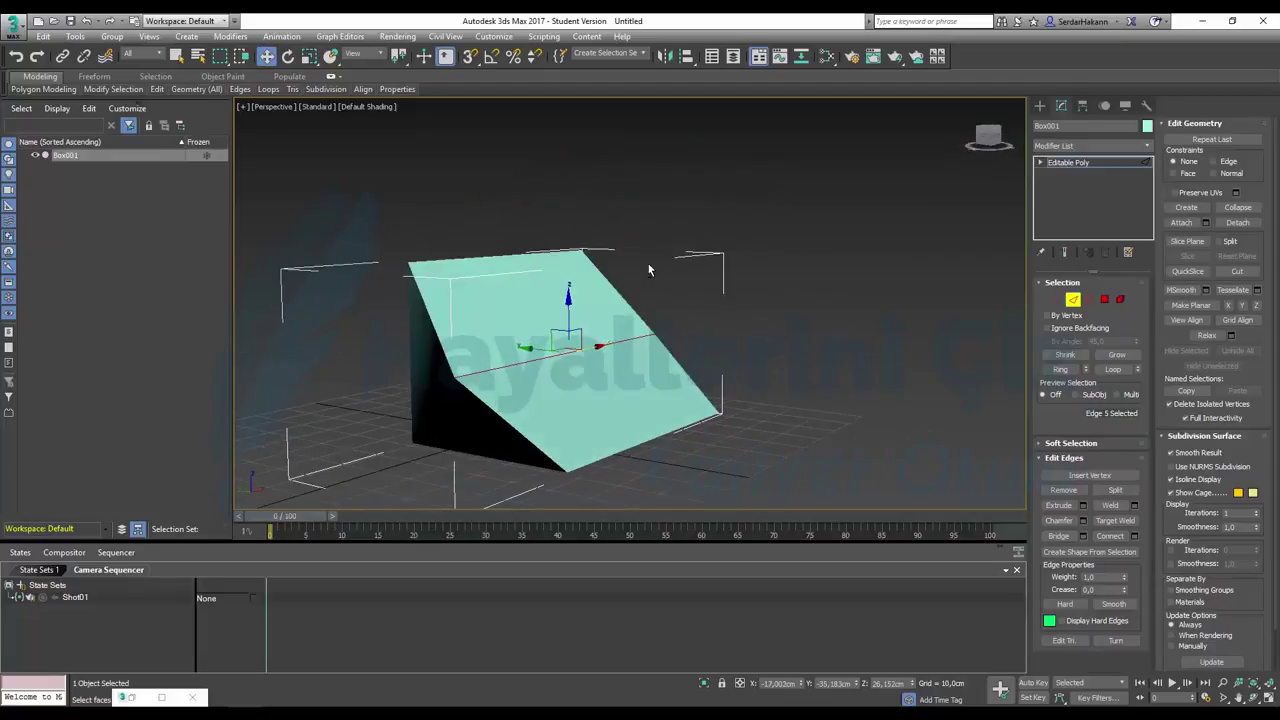
{"action": "left_click", "coordinate": [663, 57]}
{"action": "mouse_move", "coordinate": [615, 246]}
{"action": "left_mouse_down"}
{"action": "mouse_move", "coordinate": [725, 246]}
{"action": "mouse_move", "coordinate": [860, 214]}
{"action": "left_mouse_up"}
Set the mirror to an X-axis Geometry reference copy with a -124,53cm offset.
{"action": "left_click", "coordinate": [868, 365]}
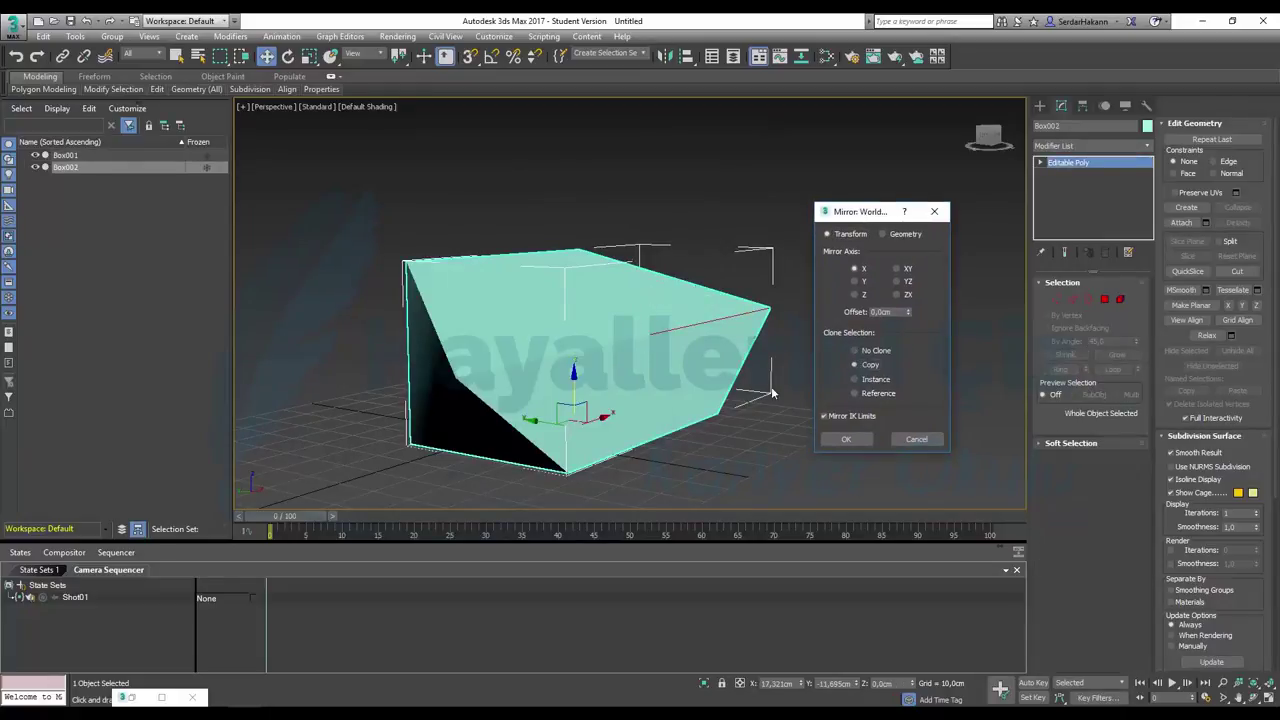
{"action": "left_click_drag", "start_coordinate": [907, 312], "coordinate": [907, 300]}
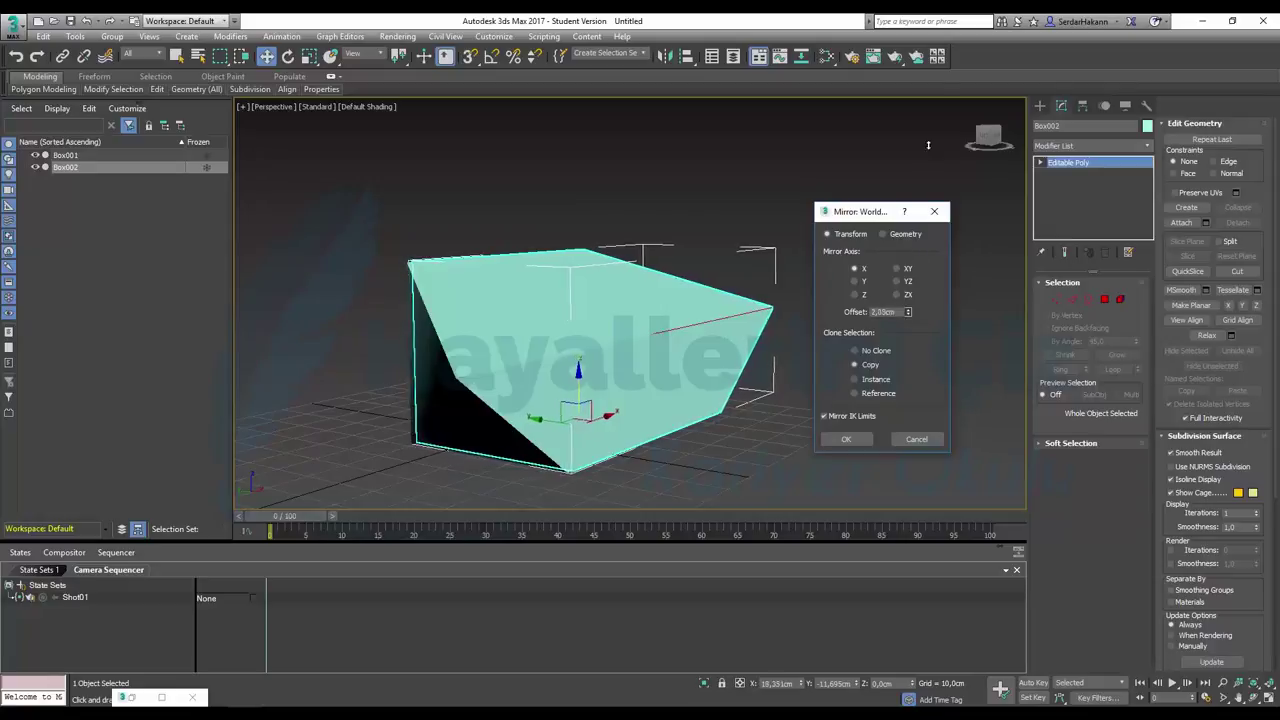
{"action": "mouse_move", "coordinate": [928, 145]}
{"action": "left_mouse_down"}
{"action": "mouse_move", "coordinate": [279, 585]}
{"action": "mouse_move", "coordinate": [279, 650]}
{"action": "mouse_move", "coordinate": [412, 75]}
{"action": "mouse_move", "coordinate": [320, 62]}
{"action": "left_mouse_up"}
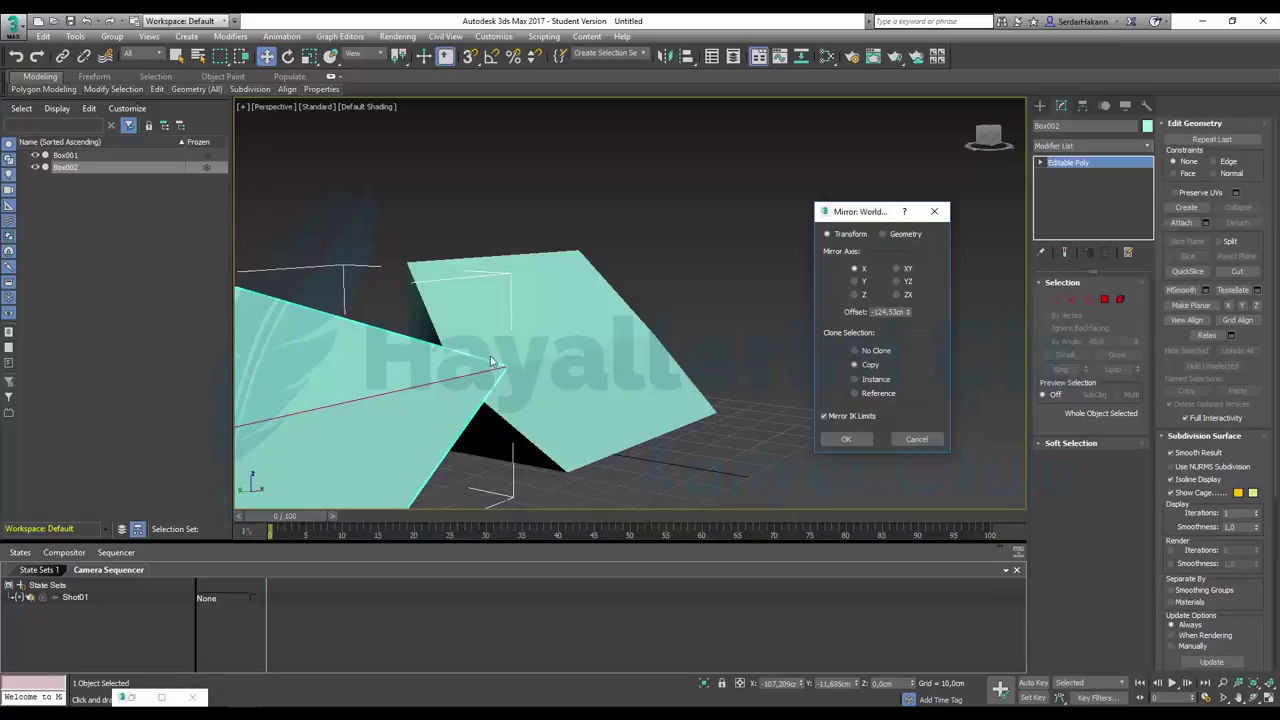
{"action": "left_click", "coordinate": [874, 379]}
{"action": "left_click", "coordinate": [884, 395]}
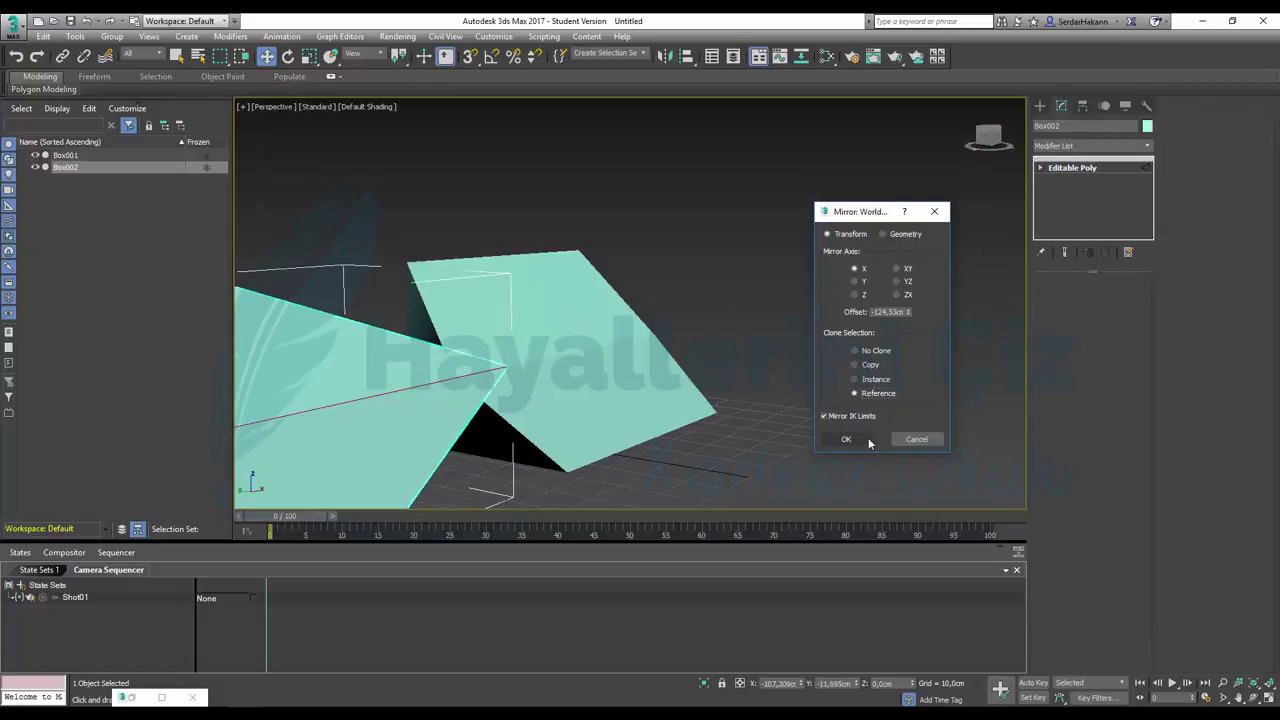
{"action": "left_click", "coordinate": [891, 235]}
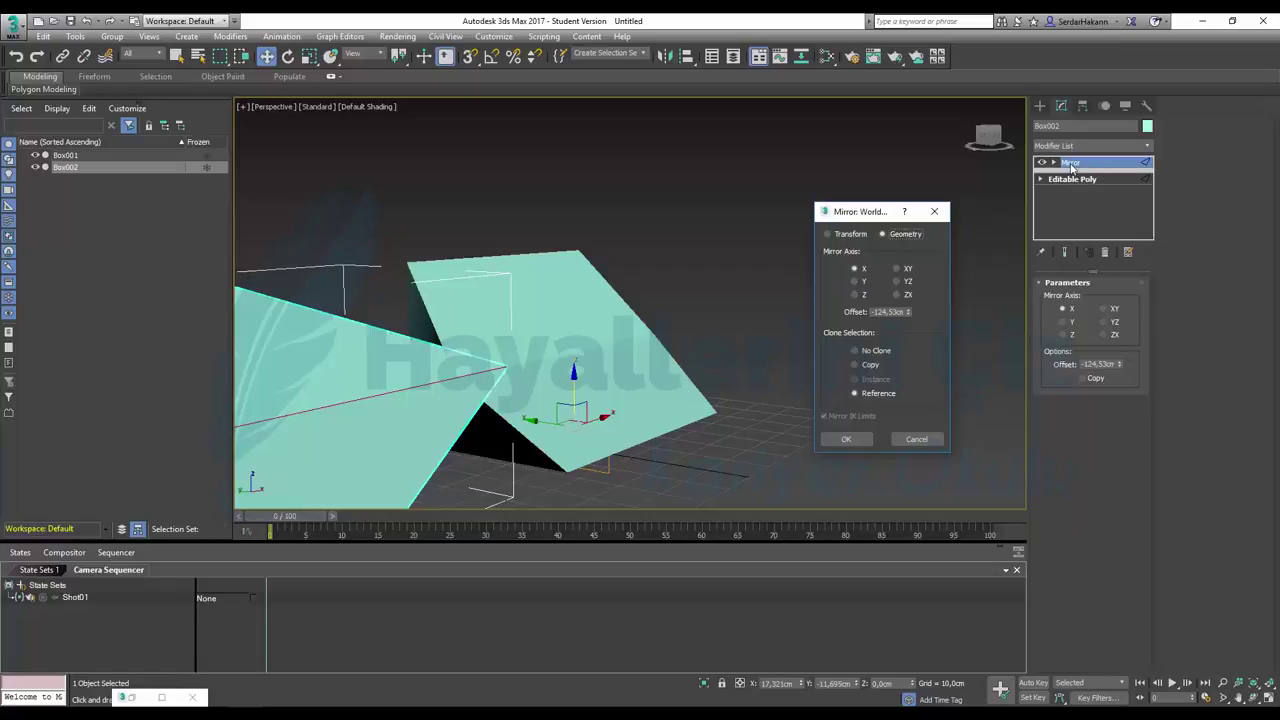
Confirm the mirror settings to create Box002 and bring it into view.
{"action": "left_click", "coordinate": [846, 439]}
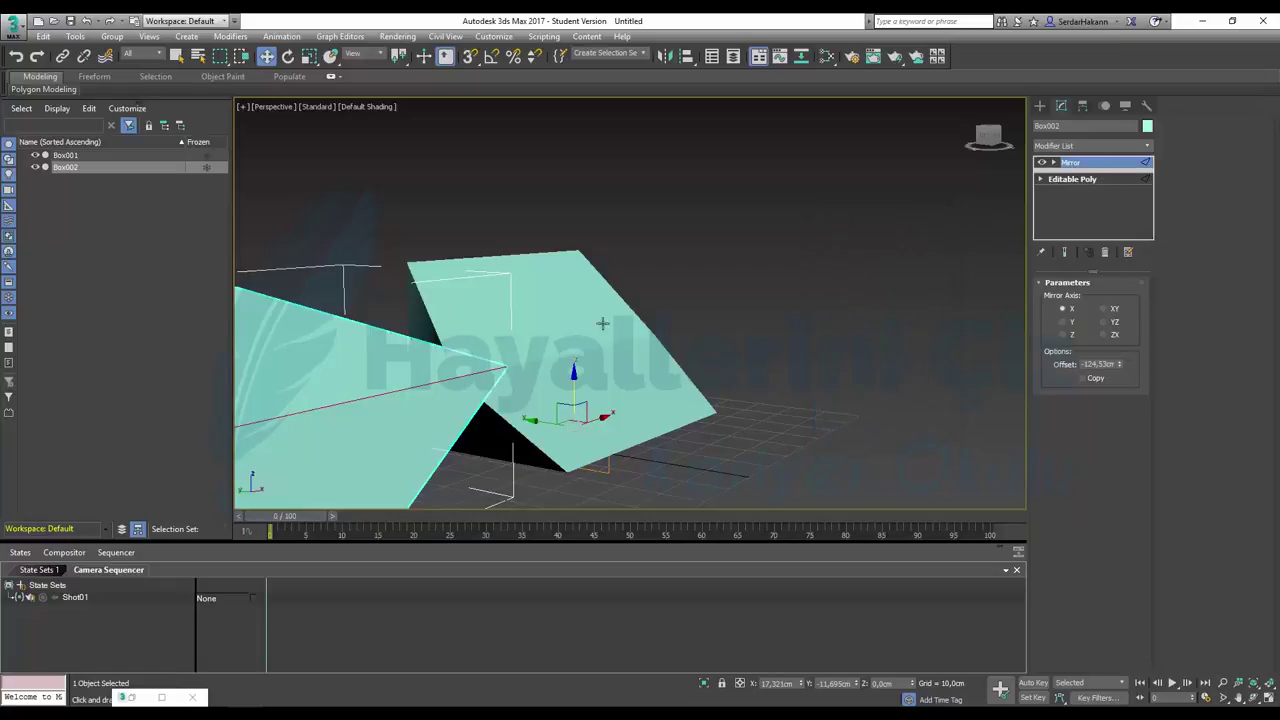
{"action": "mouse_move", "coordinate": [620, 290]}
{"action": "middle_mouse_down"}
{"action": "mouse_move", "coordinate": [791, 234]}
{"action": "mouse_move", "coordinate": [827, 288]}
{"action": "mouse_move", "coordinate": [740, 390]}
{"action": "middle_mouse_up"}
{"action": "scroll", "coordinate": [793, 240], "scroll_direction": "down", "scroll_amount": 4}
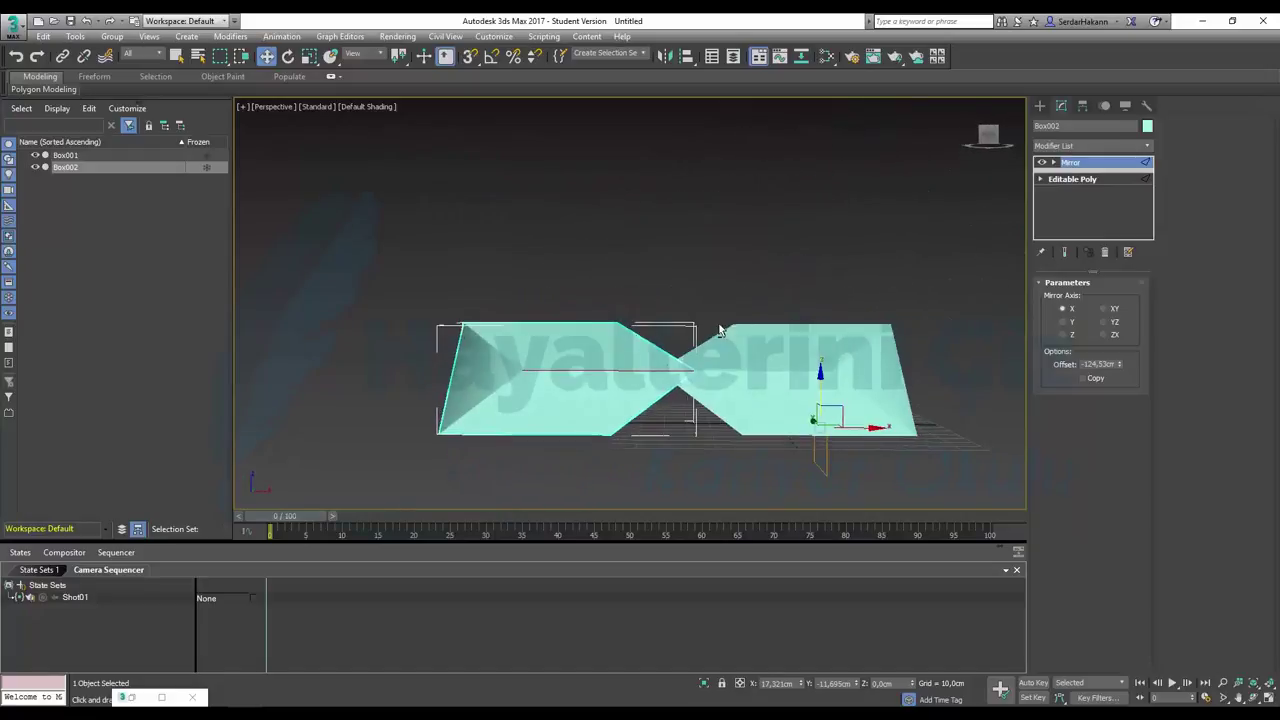
Move Box002's Mirror Center along X to separate the halves, leaving the Mirror modifier on.
{"action": "left_click", "coordinate": [1055, 163]}
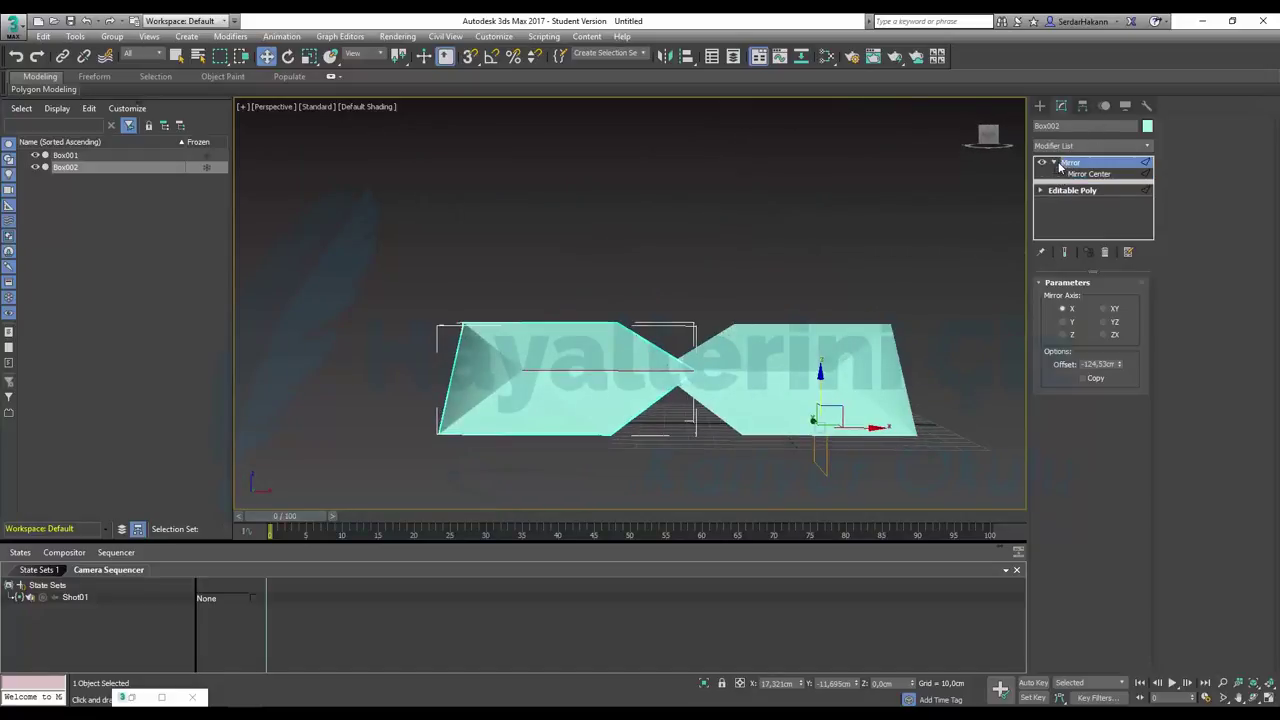
{"action": "left_click", "coordinate": [1078, 174]}
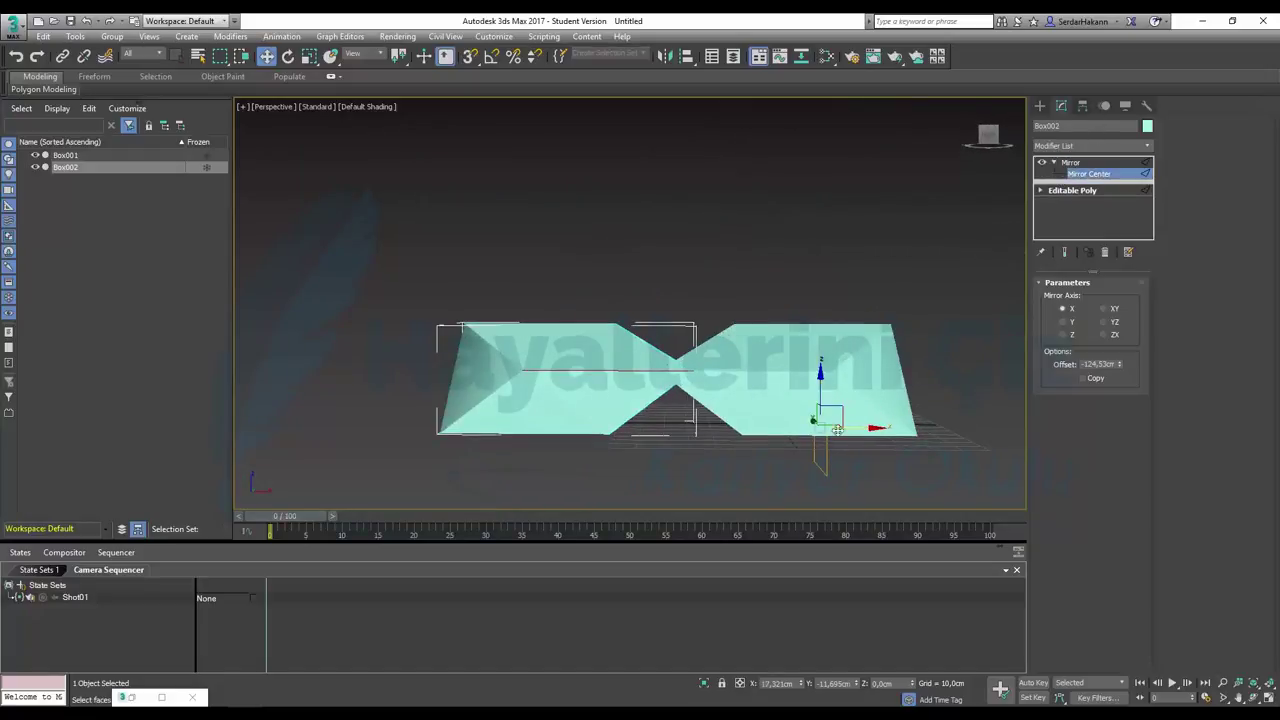
{"action": "mouse_move", "coordinate": [857, 430]}
{"action": "left_mouse_down"}
{"action": "mouse_move", "coordinate": [782, 409]}
{"action": "mouse_move", "coordinate": [850, 410]}
{"action": "left_mouse_up"}
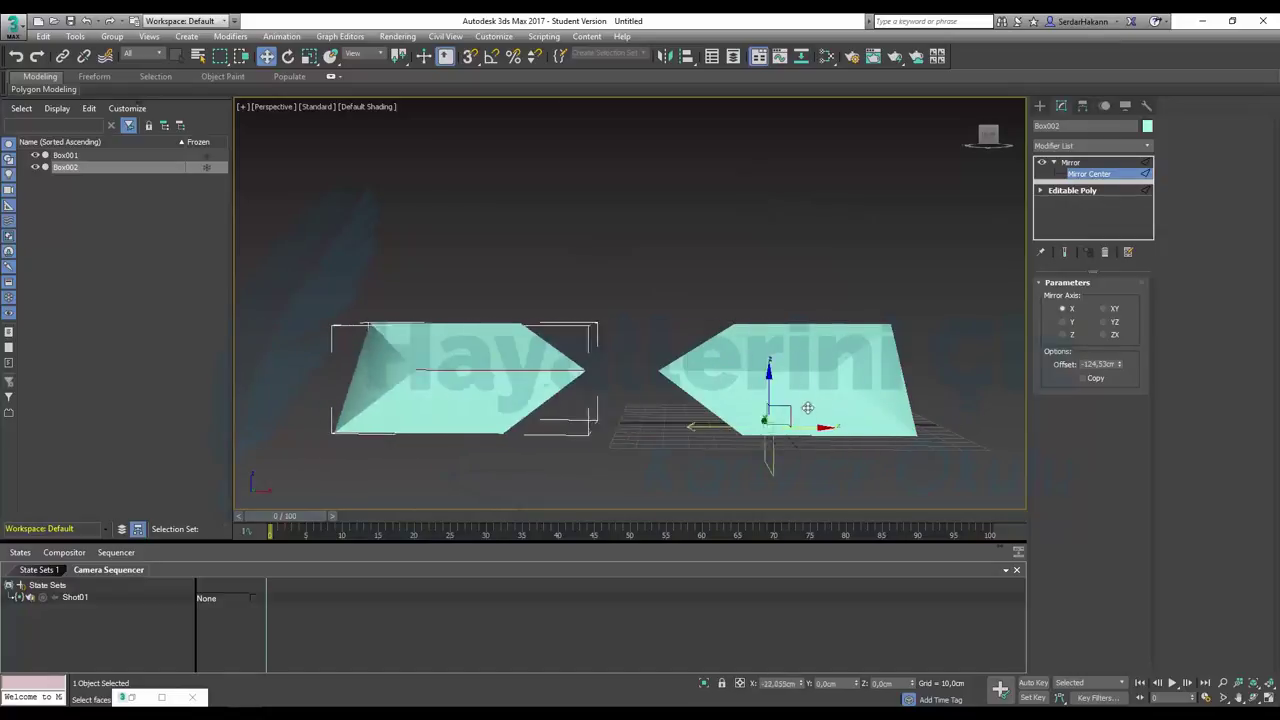
{"action": "left_click", "coordinate": [1041, 163]}
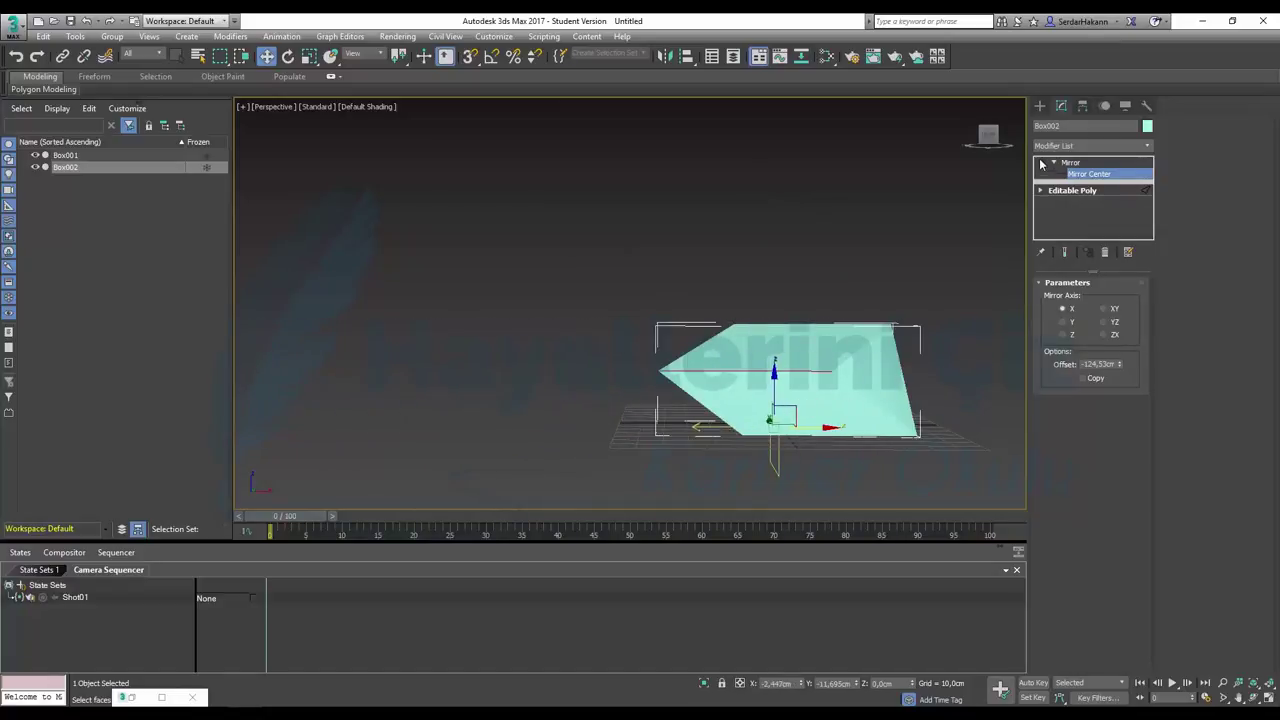
{"action": "left_click", "coordinate": [1041, 163]}
{"action": "left_click", "coordinate": [1041, 163]}
{"action": "left_click", "coordinate": [1041, 163]}
{"action": "left_click", "coordinate": [1041, 163]}
{"action": "left_click", "coordinate": [1041, 163]}
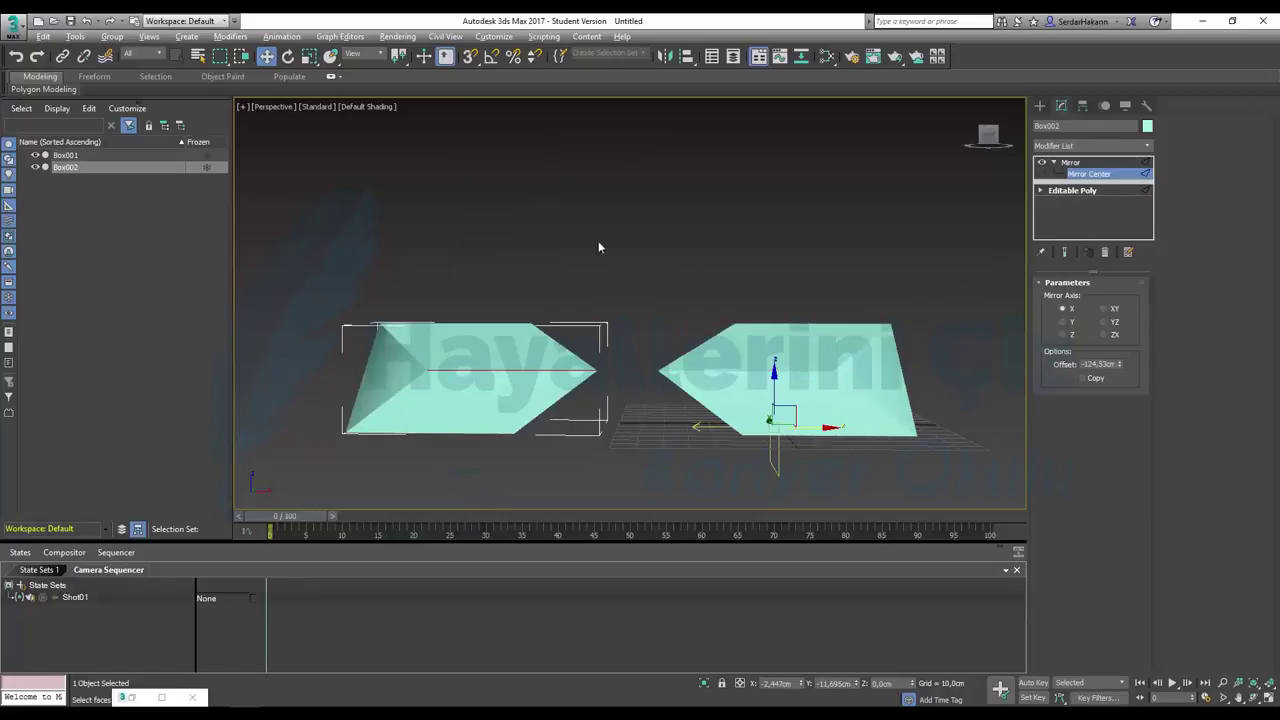
{"action": "right_click", "coordinate": [580, 268]}
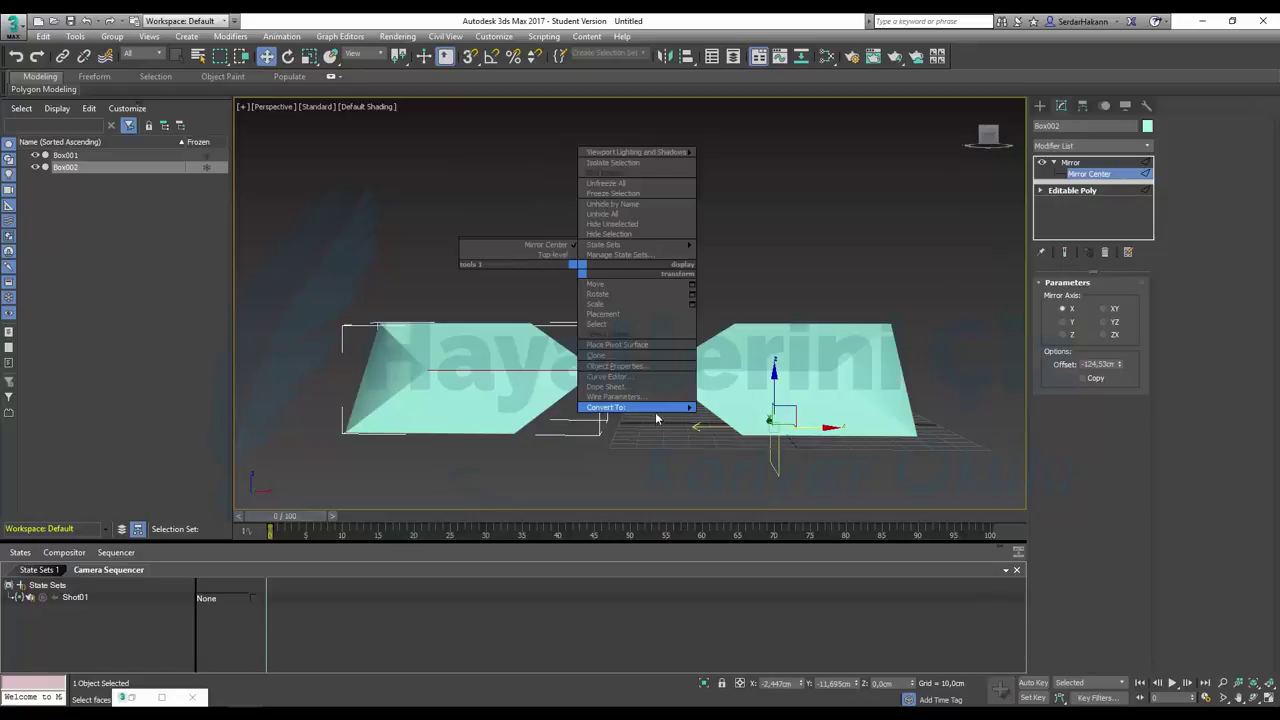